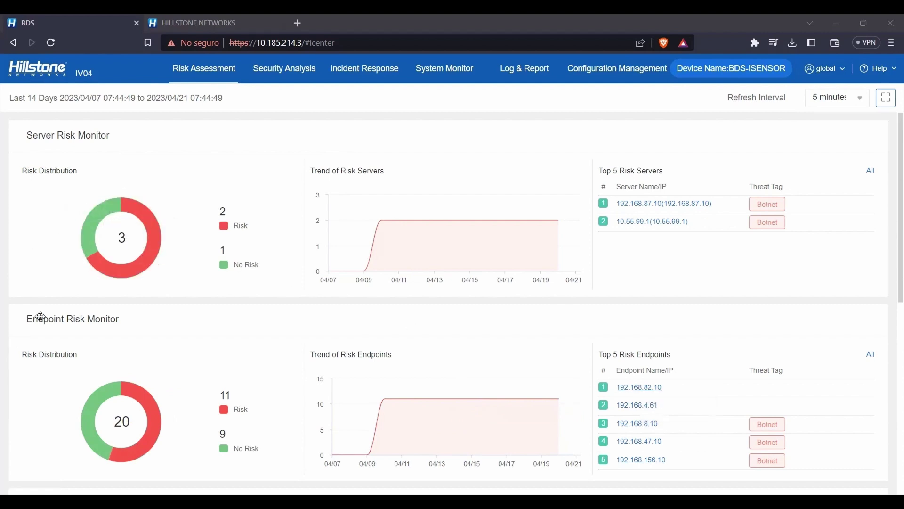
scroll(45, 307, "down", 5)
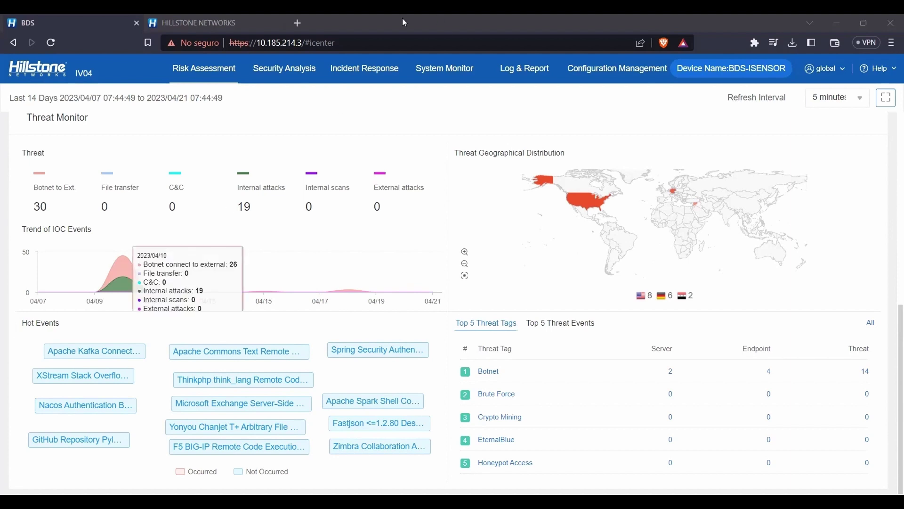
Open Security Analysis to list the three servers with risk scores and Botnet tags
left_click(270, 67)
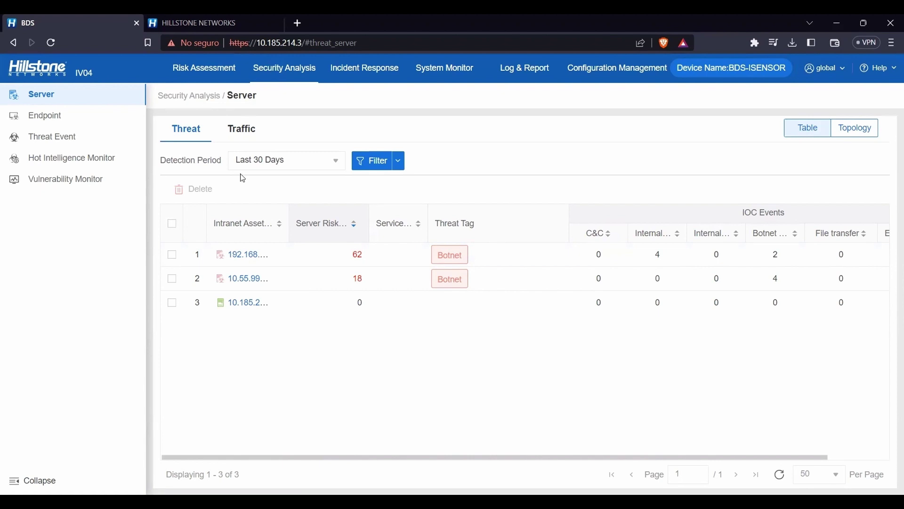
Review server 192.168.87.10's details plus topology and traffic views, then show system information
left_click(243, 253)
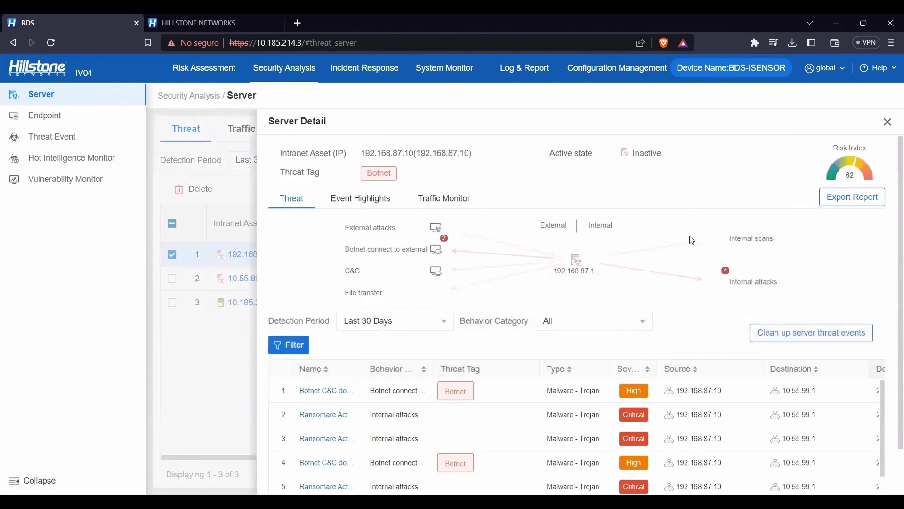
scroll(792, 266, "down", 2)
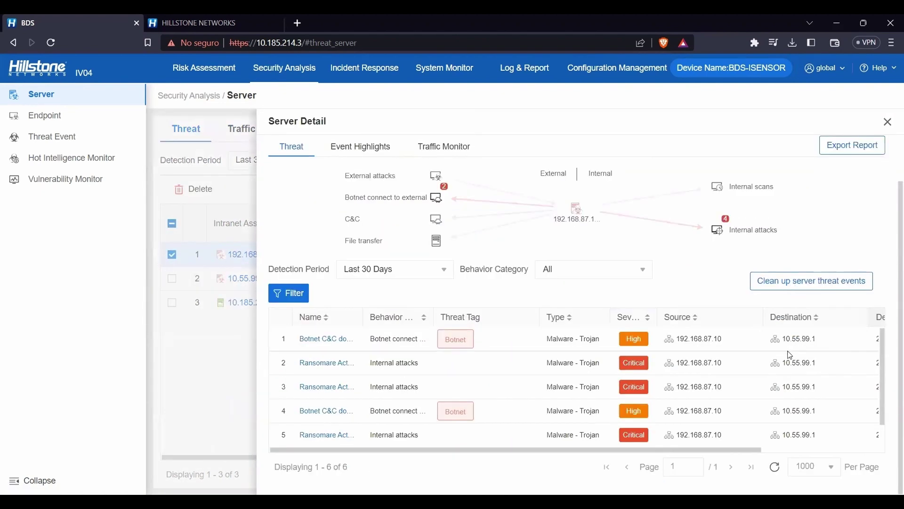
scroll(786, 353, "down", 1)
scroll(780, 362, "up", 3)
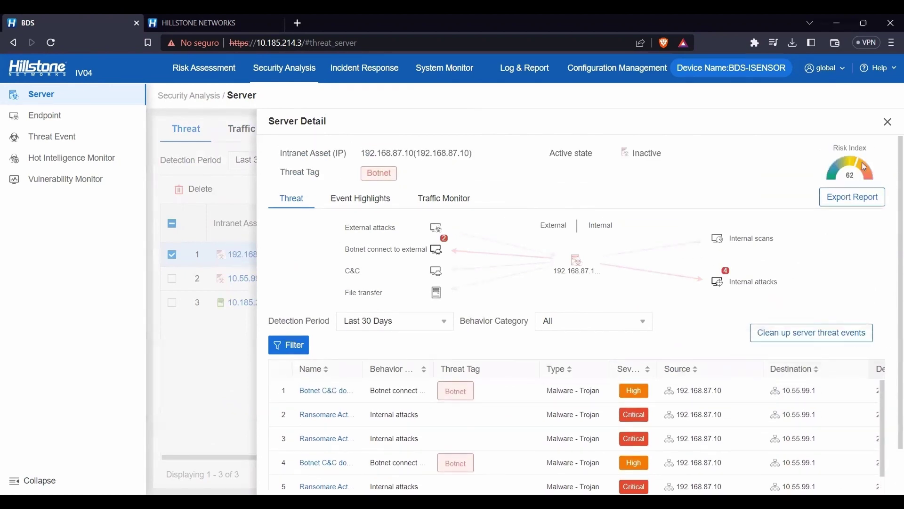
left_click(887, 123)
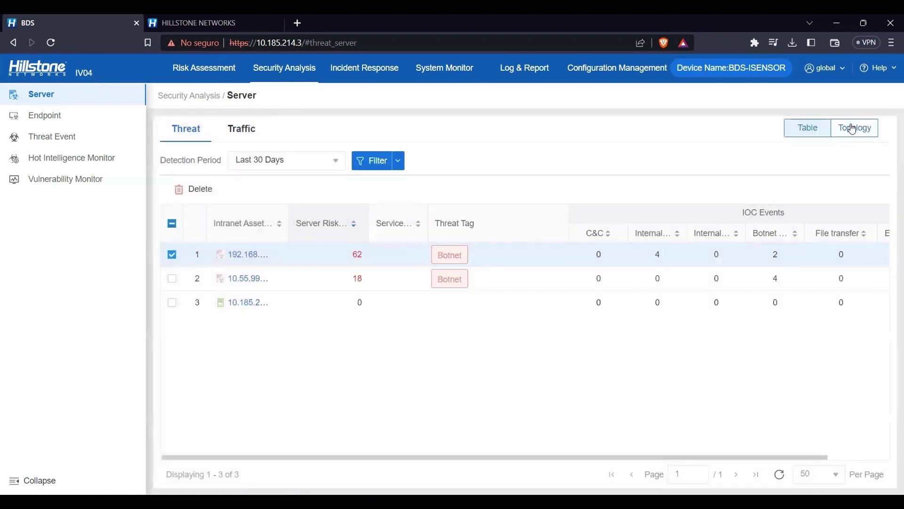
left_click(853, 130)
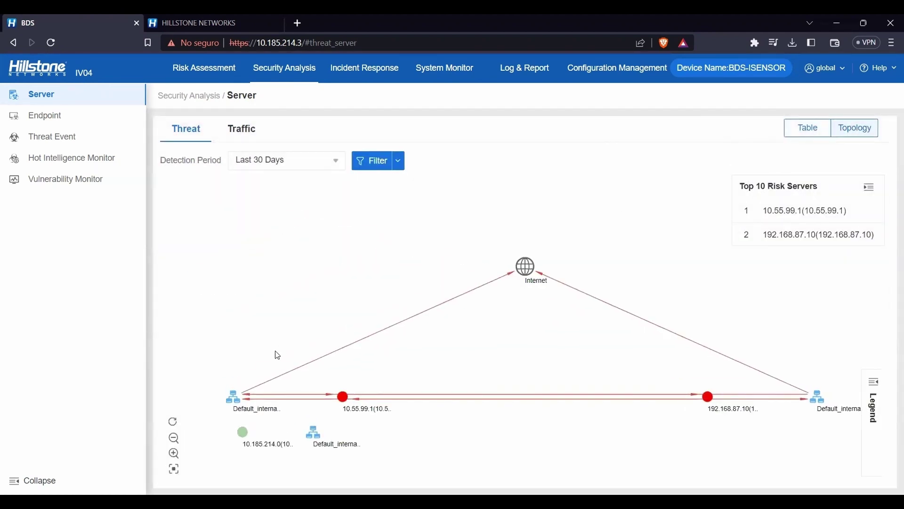
left_click(237, 132)
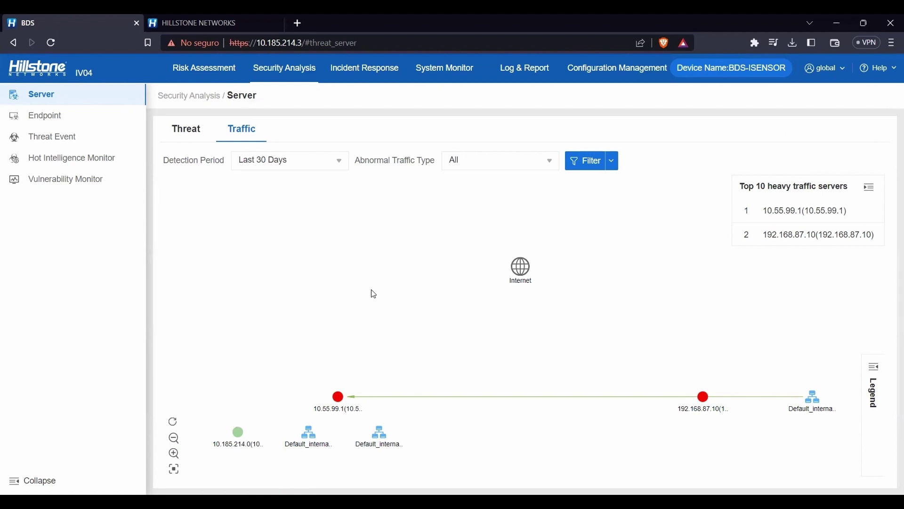
left_click(611, 68)
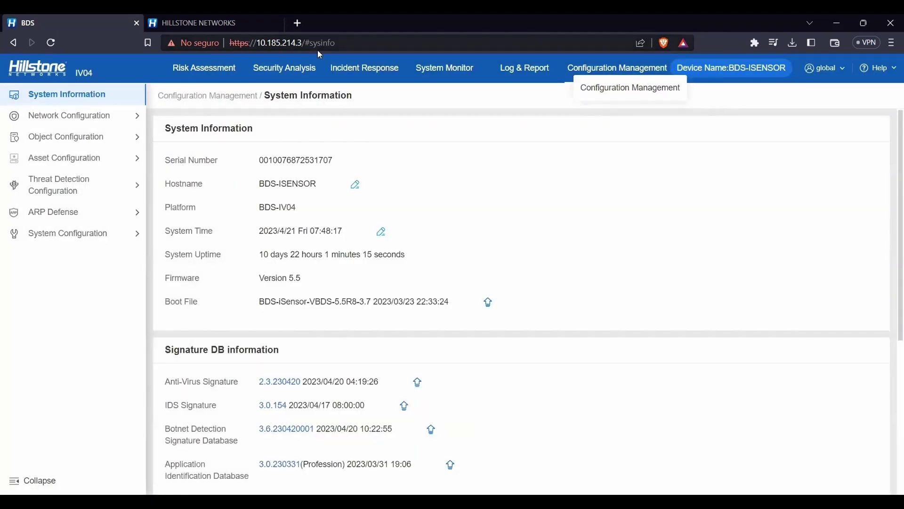
Browse the Asset Range, Asset List and Asset Scan pages under Asset Configuration
left_click(71, 165)
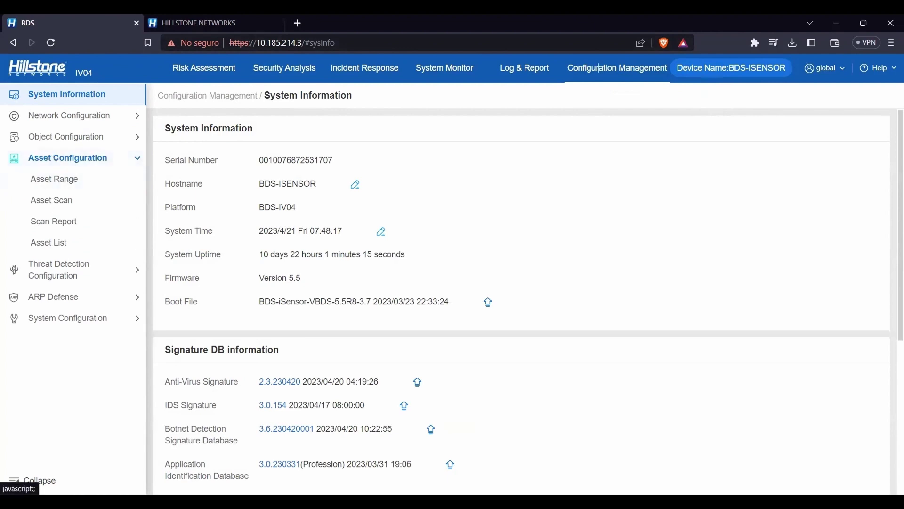
left_click(60, 185)
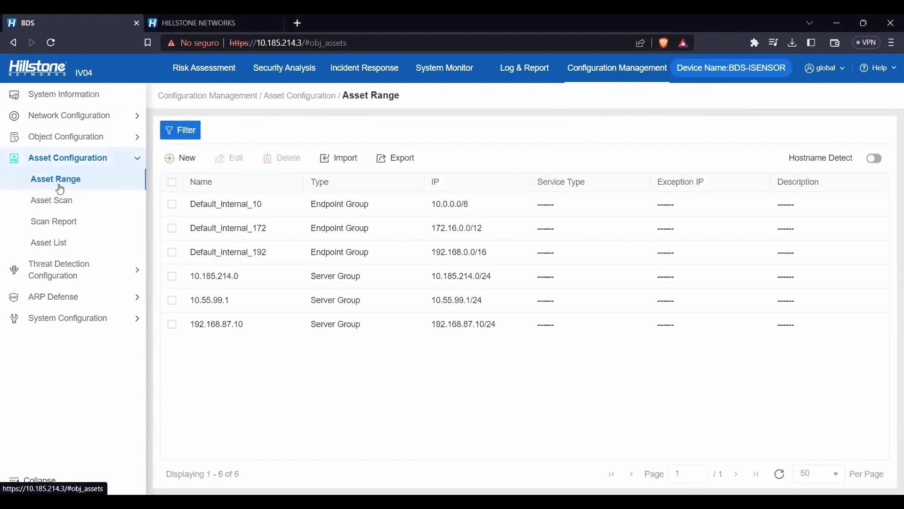
left_click(52, 244)
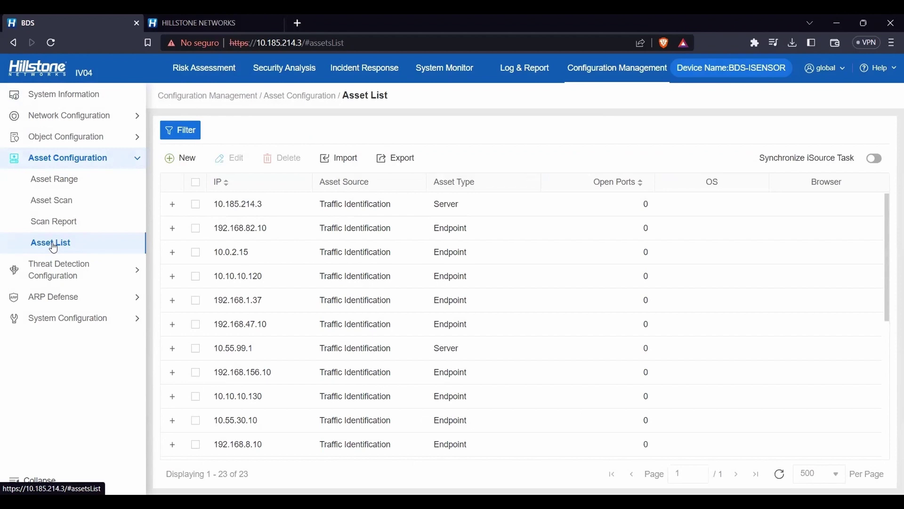
left_click(56, 210)
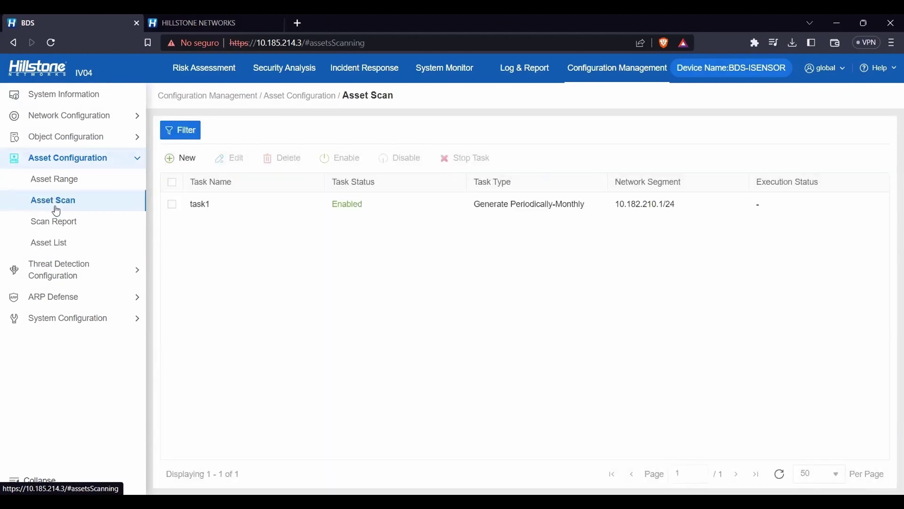
left_click(55, 180)
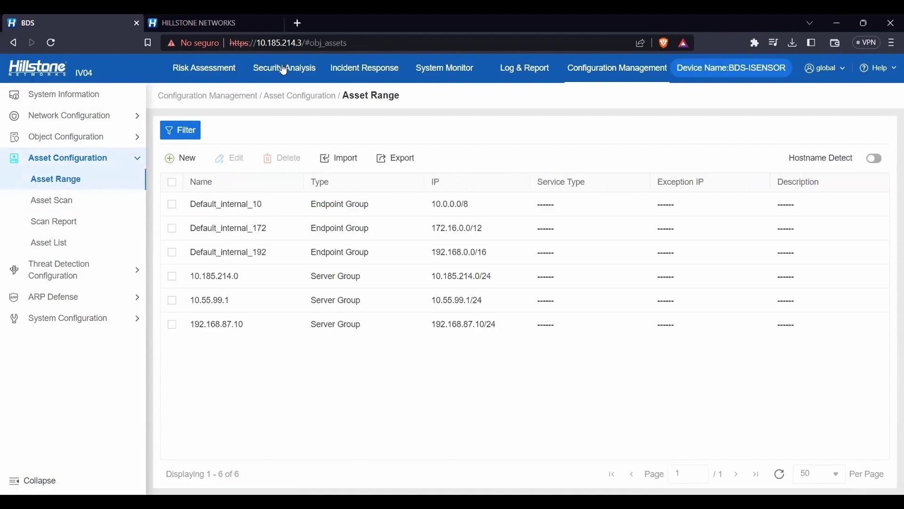
Open the first ransomware event and view its ATT&CK tactic and T1090 Proxy technique
left_click(304, 69)
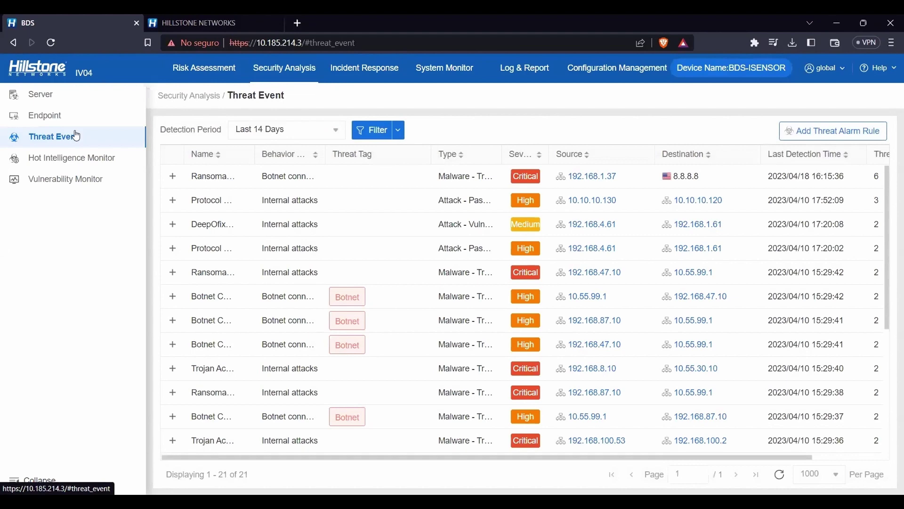
left_click(171, 176)
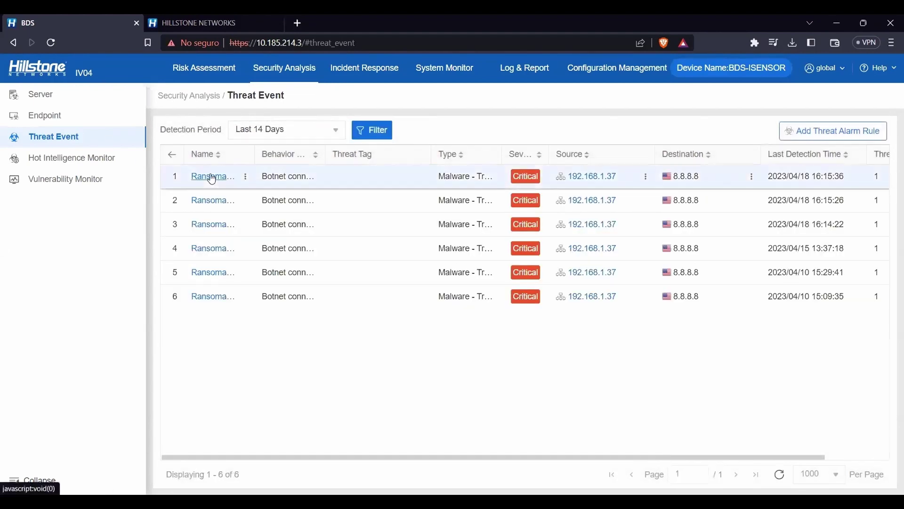
left_click(218, 176)
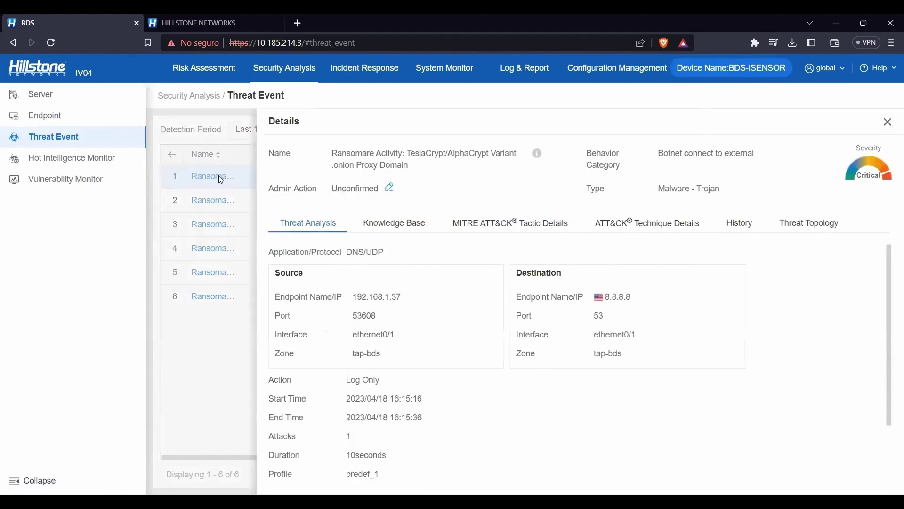
left_click(481, 223)
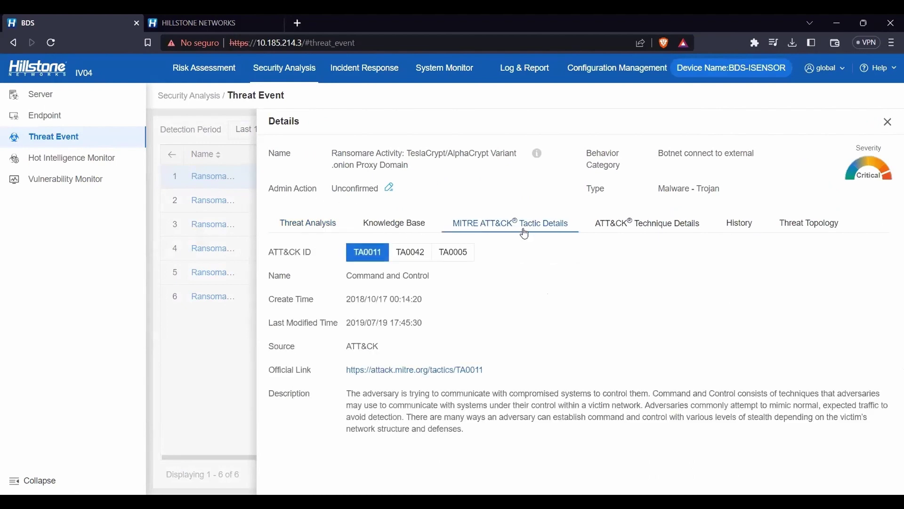
left_click(634, 227)
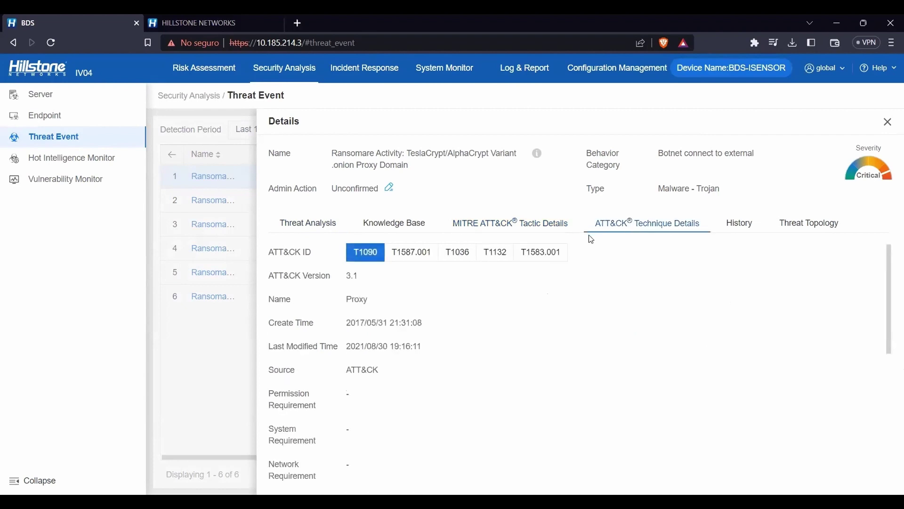
scroll(592, 300, "down", 3)
scroll(596, 295, "down", 2)
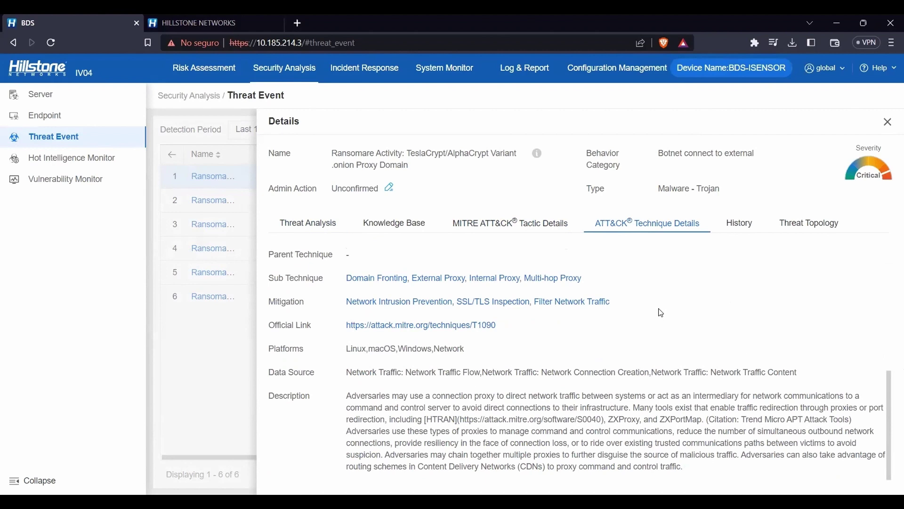
Expand Threat Detection Configuration, then return to the six ransomware events from 192.168.1.37
left_click(598, 74)
left_click(132, 162)
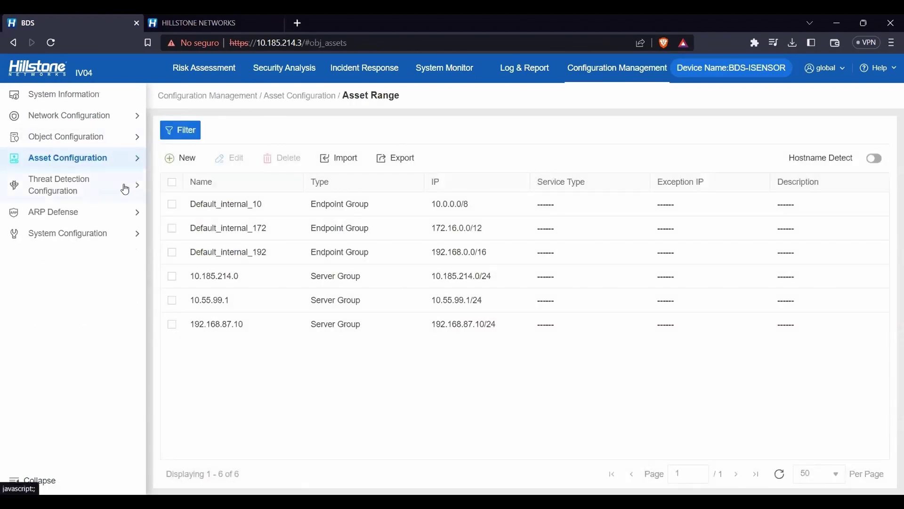
left_click(122, 187)
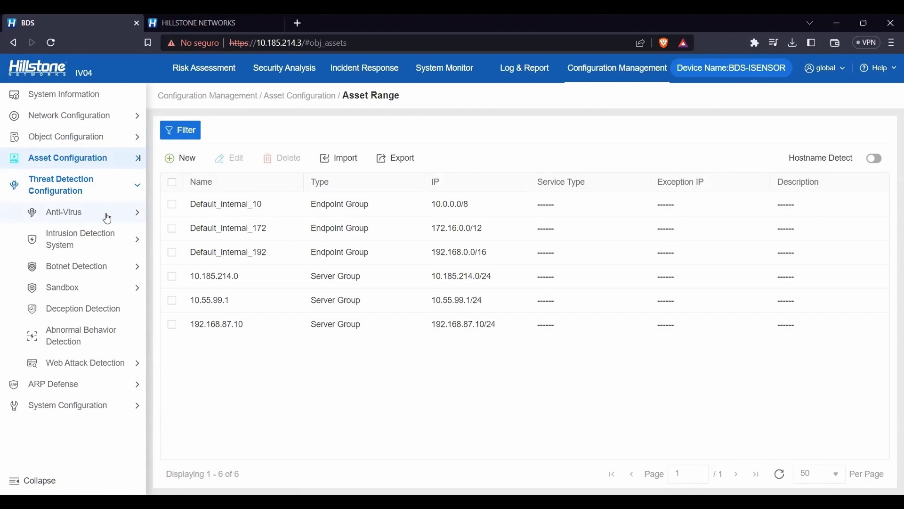
left_click(303, 69)
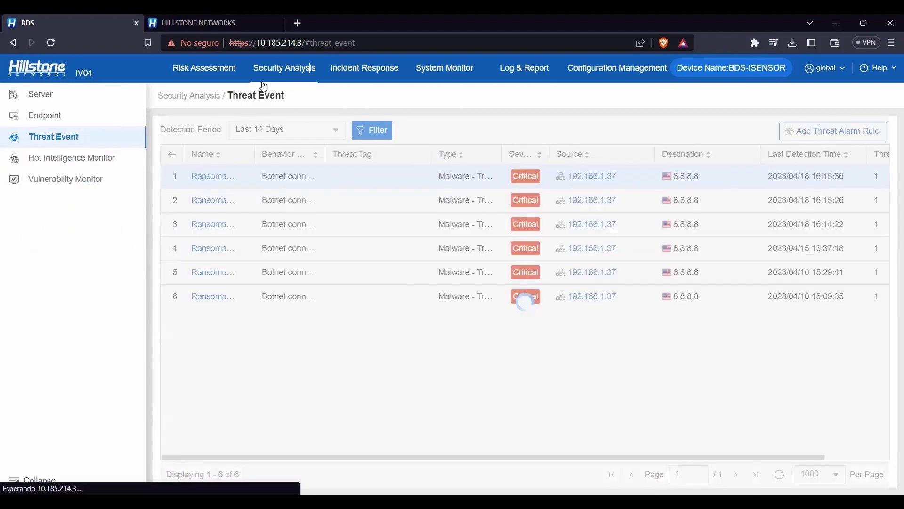
Review the Apache Kafka Connect vulnerability intelligence, its detecting profiles and predef_1 zone
left_click(81, 160)
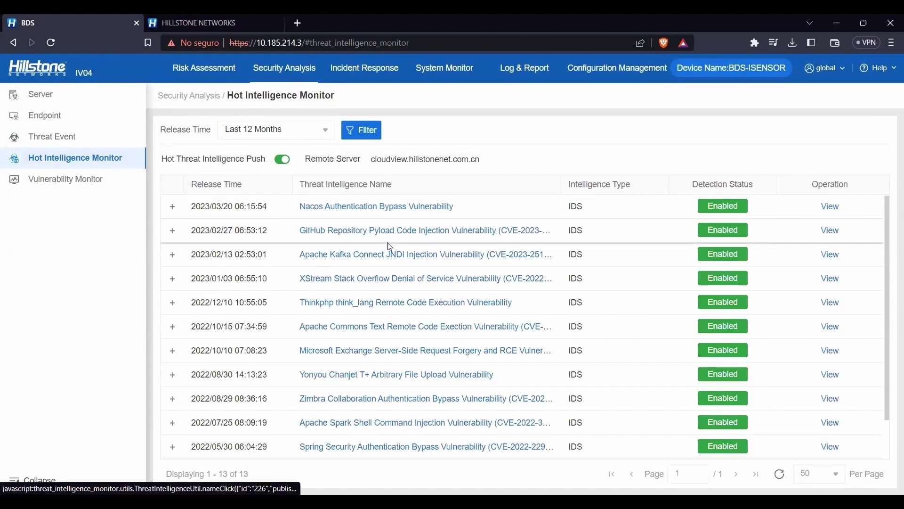
left_click(389, 254)
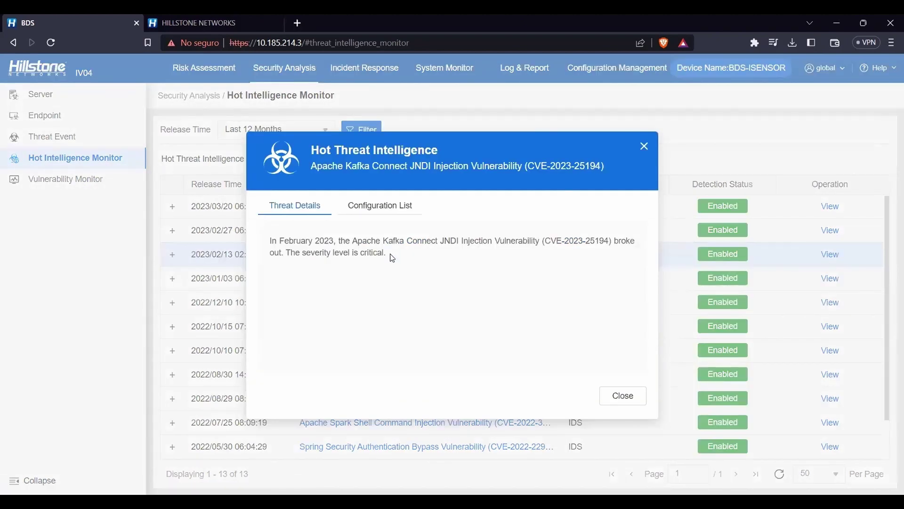
left_click(375, 207)
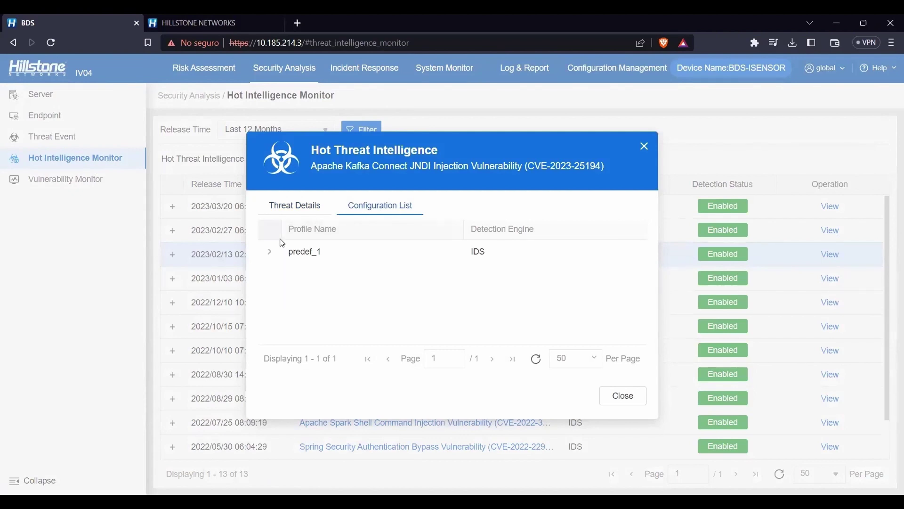
left_click(269, 252)
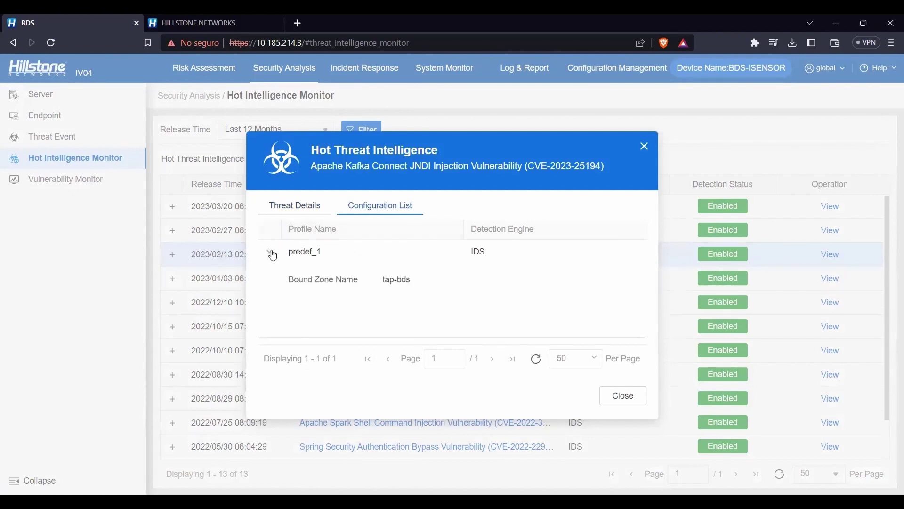
left_click(644, 146)
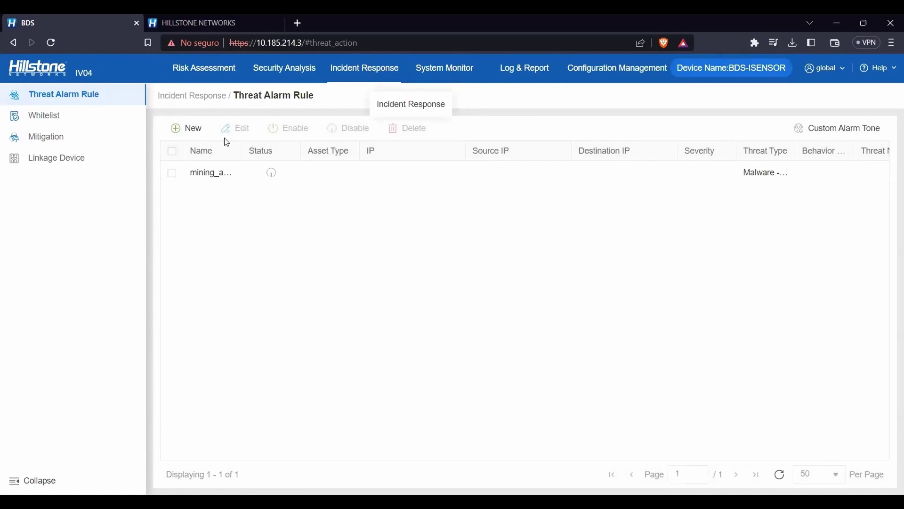
Start new alarm rule testRule1 with threat type Malware
left_click(185, 129)
type("testRule1")
left_click(453, 373)
left_click(499, 347)
left_click(343, 333)
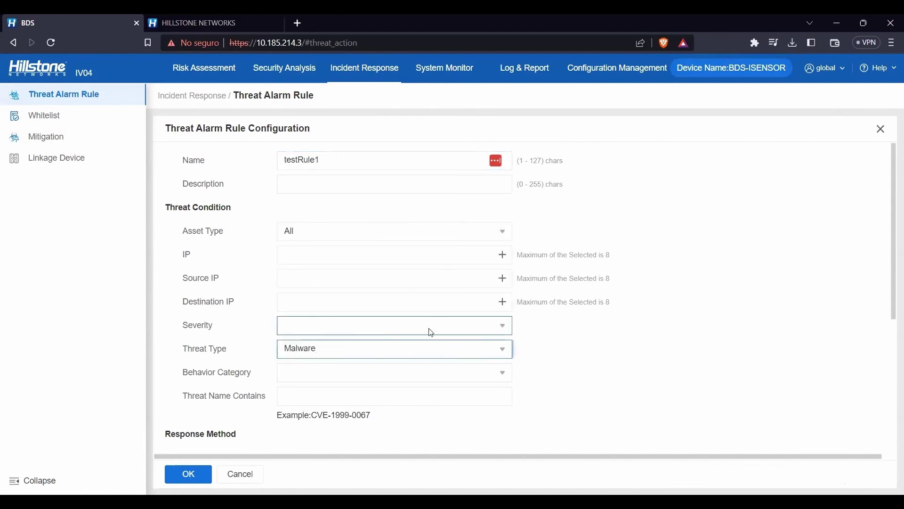
scroll(486, 336, "down", 3)
Enable device linkage blocking source IP and service via CloudEdge1 for 10 minutes
left_click(285, 281)
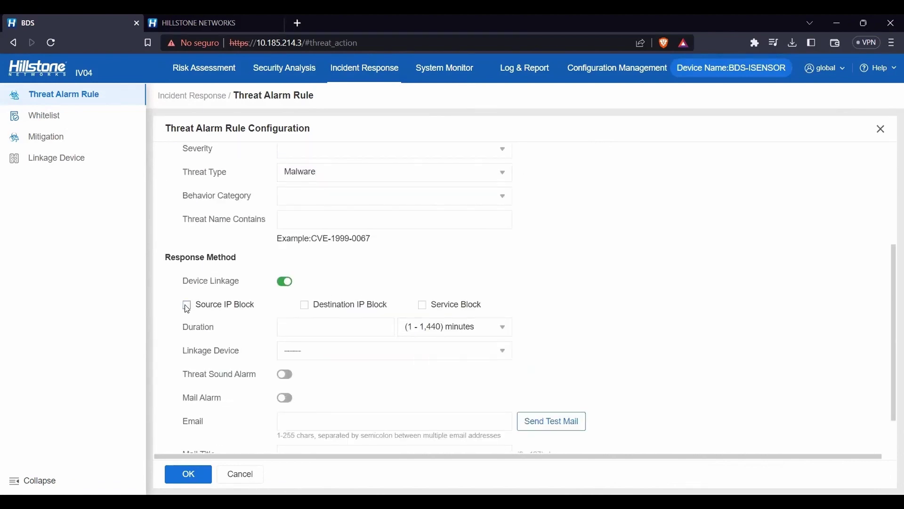
left_click(422, 304)
left_click(332, 327)
type("10")
left_click(337, 350)
left_click(314, 369)
Turn on sound and email alarms and begin entering the alert email address
left_click(285, 374)
left_click(284, 397)
left_click(300, 421)
scroll(300, 417, "down", 1)
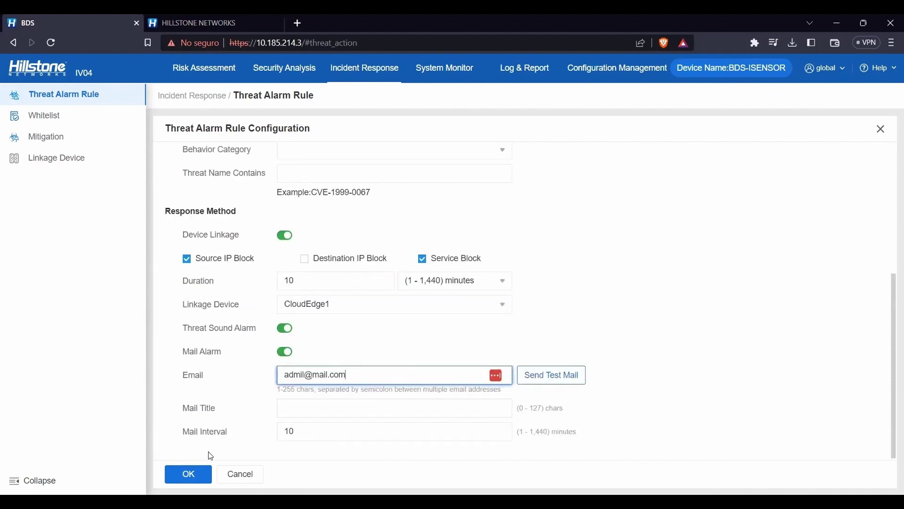
View the last 30 days of mitigation blocks and the empty whitelist, then Traffic Baseline
left_click(47, 137)
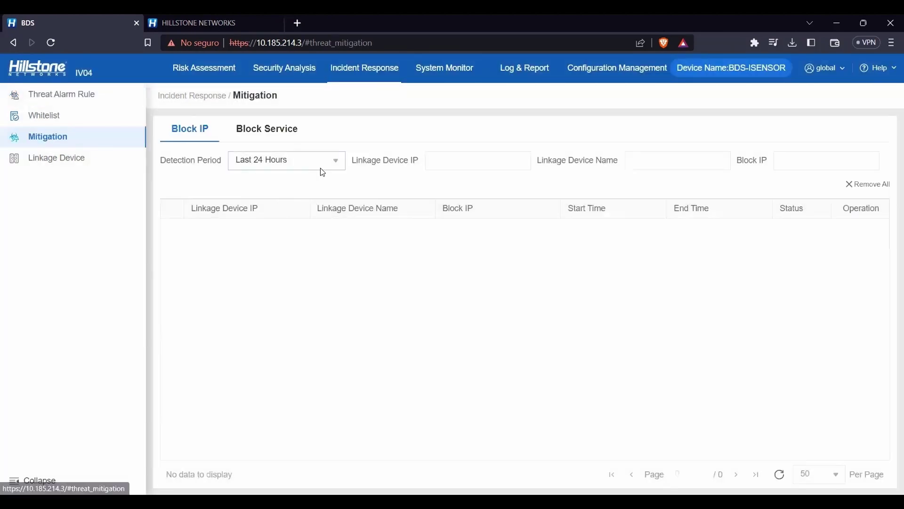
left_click(286, 160)
left_click(269, 203)
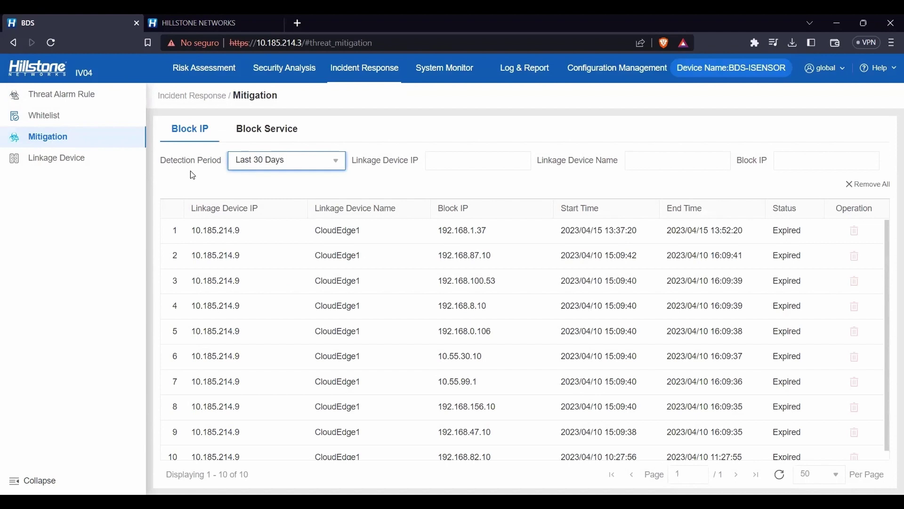
left_click(50, 115)
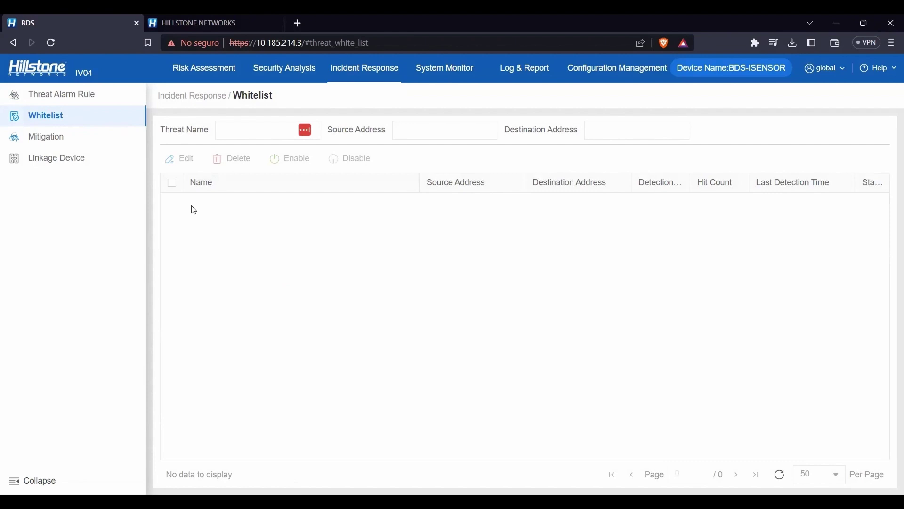
left_click(432, 67)
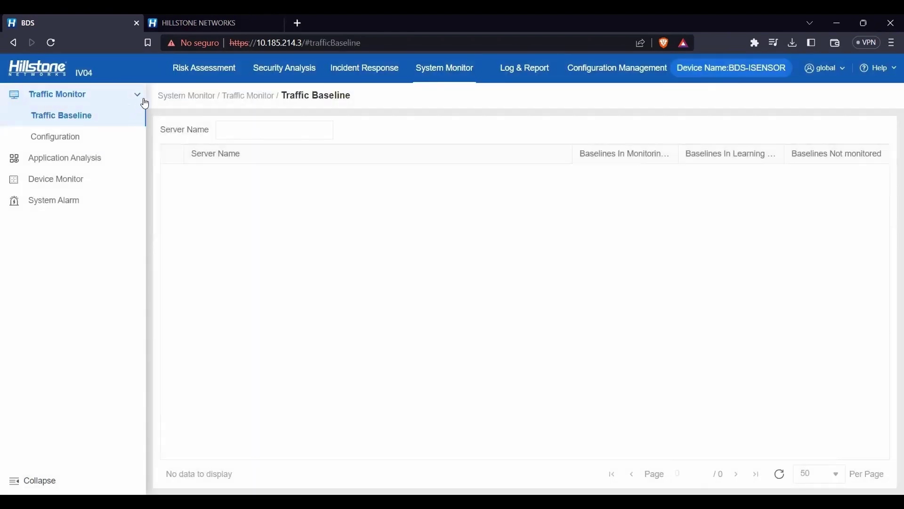
Check traffic detection configuration and 30-day application analysis, then show the Threat Log
left_click(61, 137)
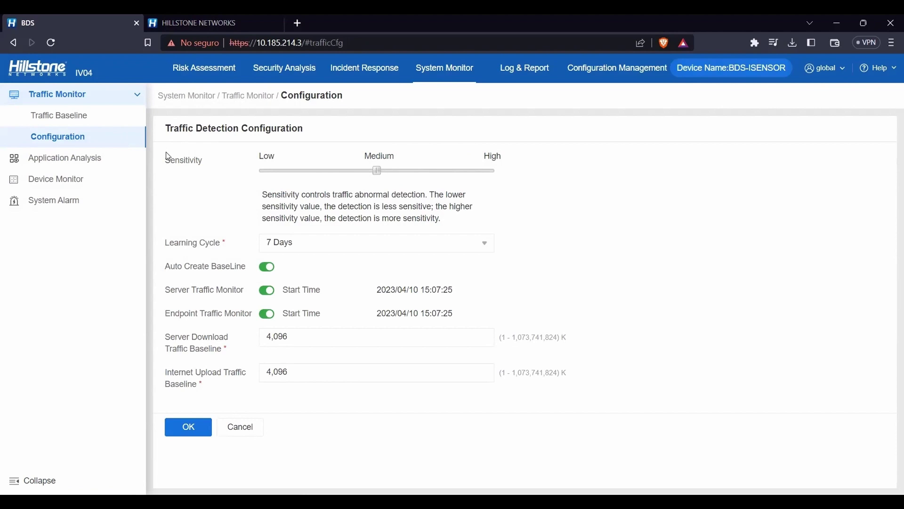
left_click(71, 160)
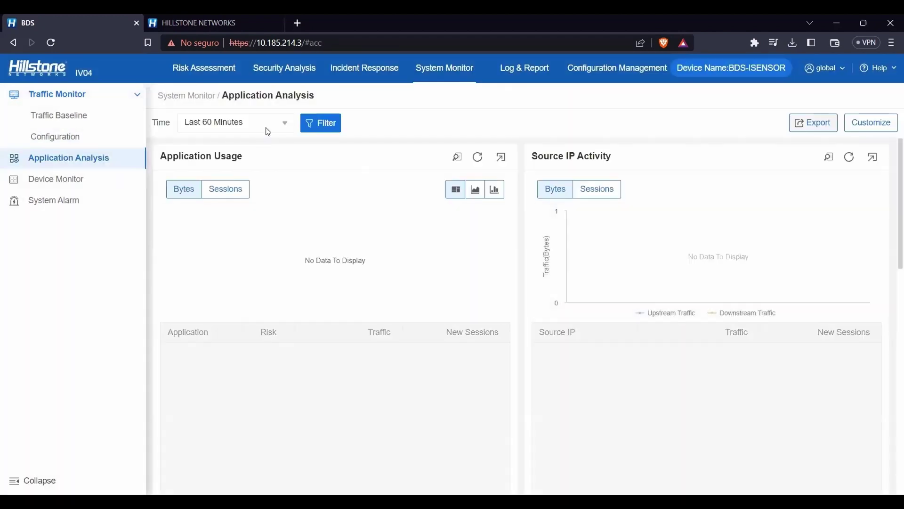
left_click(236, 122)
left_click(212, 234)
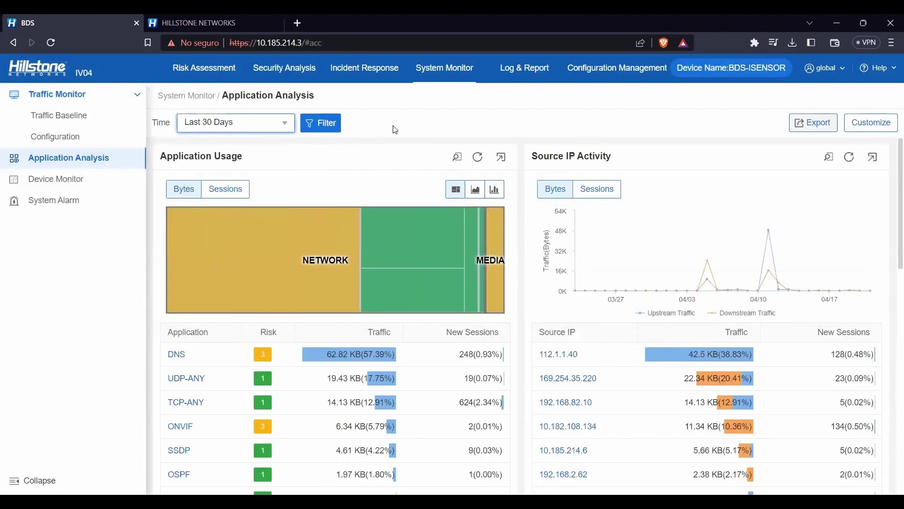
scroll(367, 169, "down", 2)
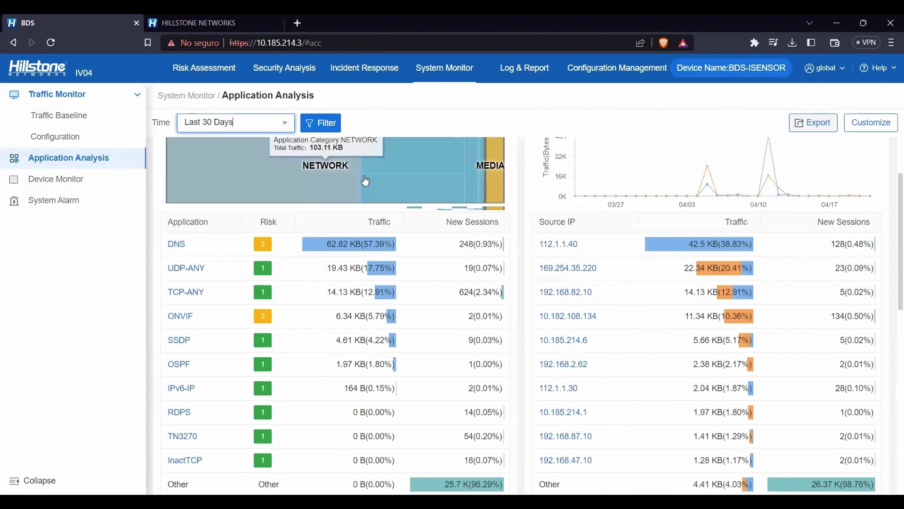
scroll(368, 177, "down", 1)
scroll(368, 188, "down", 1)
scroll(368, 190, "down", 2)
scroll(367, 191, "down", 2)
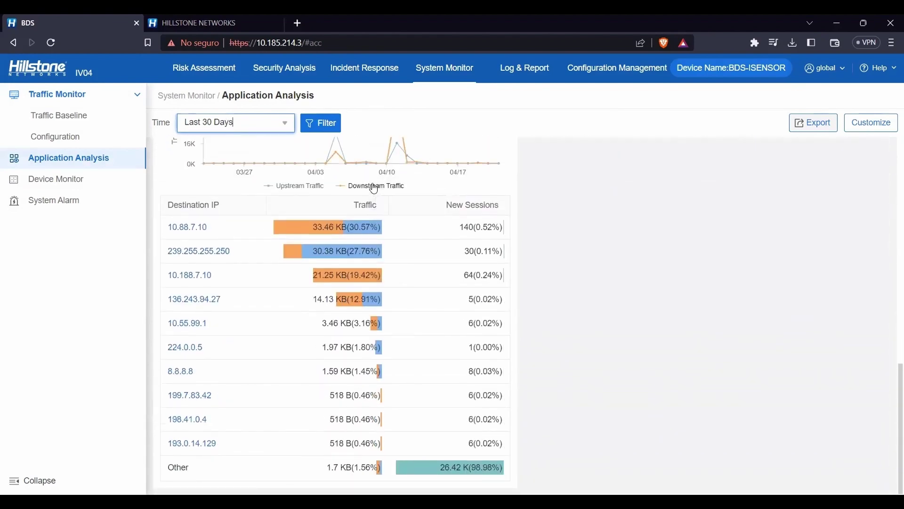
left_click(513, 76)
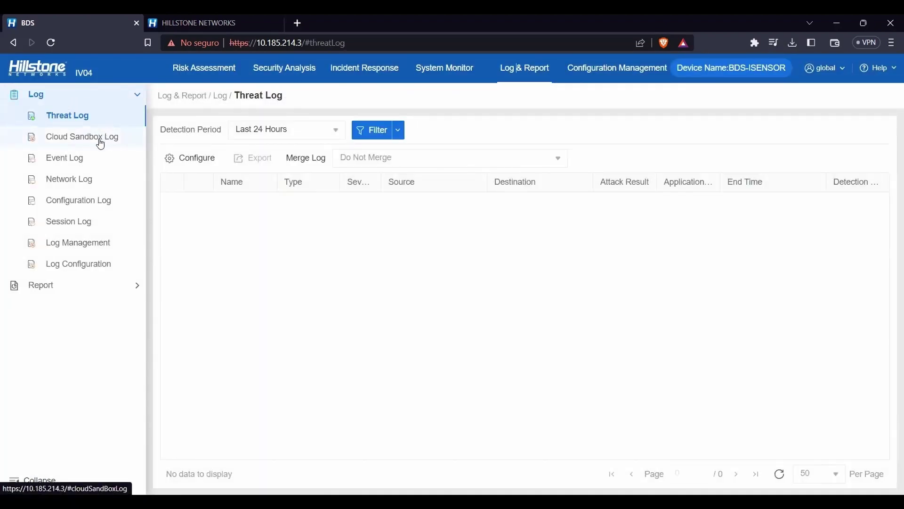
Show the Network Log for the Last 30 Days (1,537 entries)
left_click(78, 179)
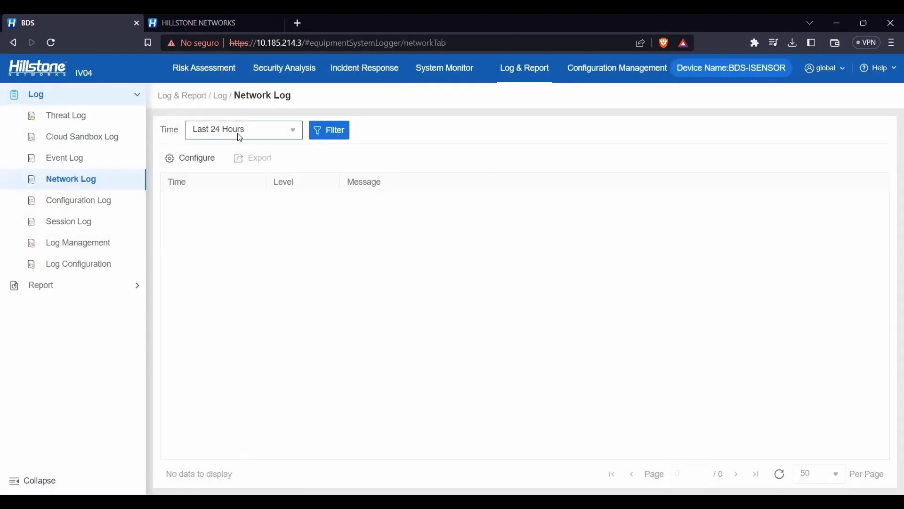
left_click(237, 132)
left_click(231, 206)
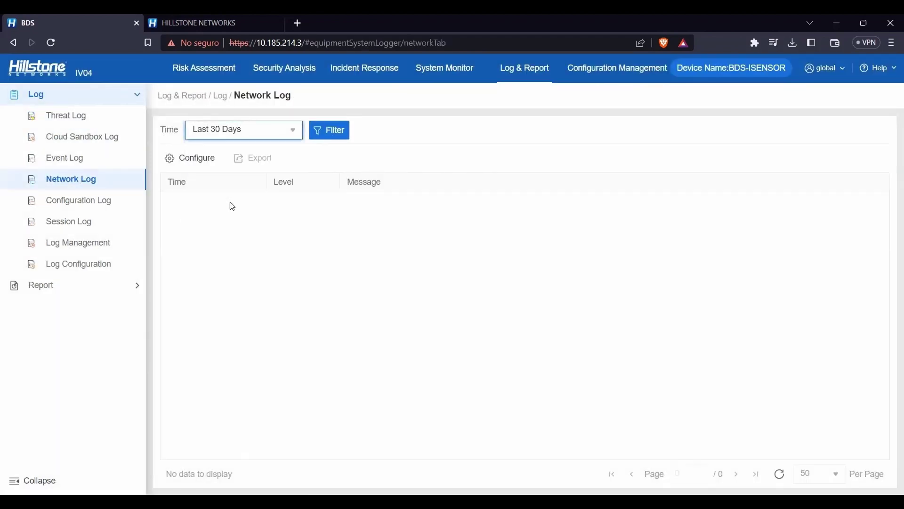
Open network logging settings, toggle Enable off and back on, and cancel without saving
left_click(189, 161)
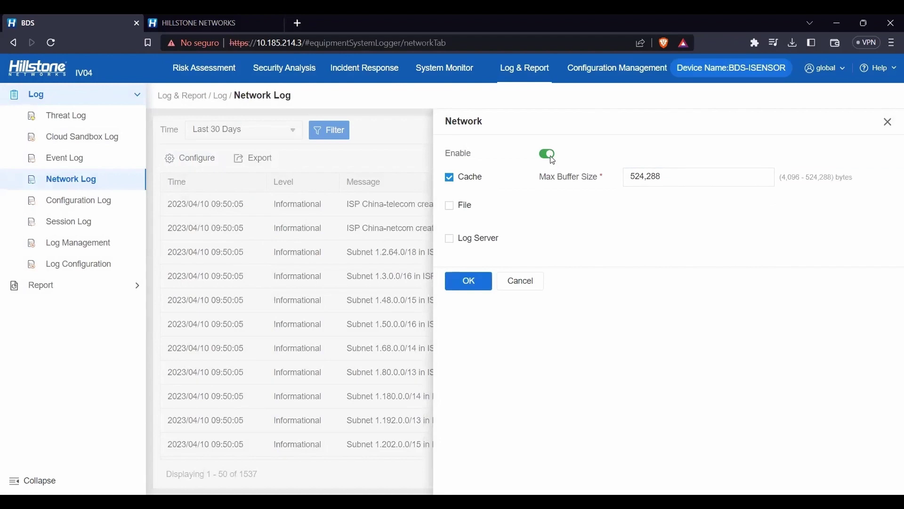
left_click(547, 154)
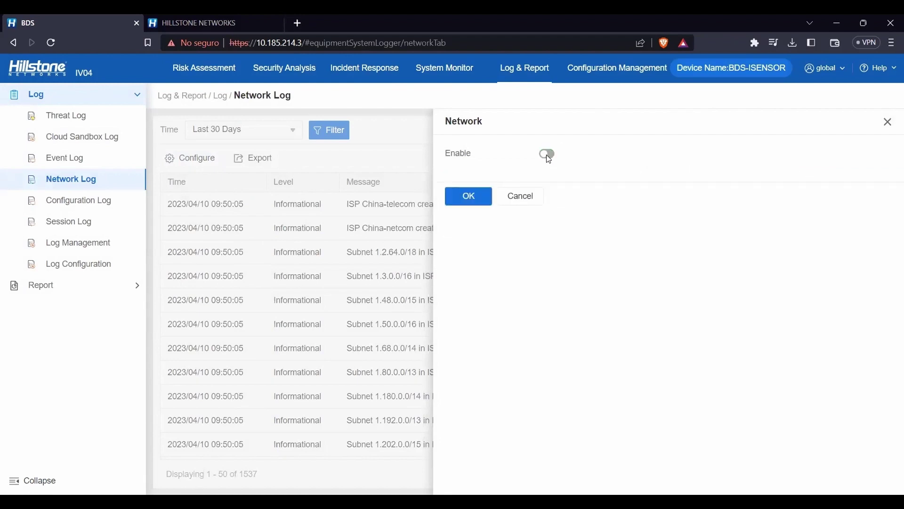
left_click(547, 155)
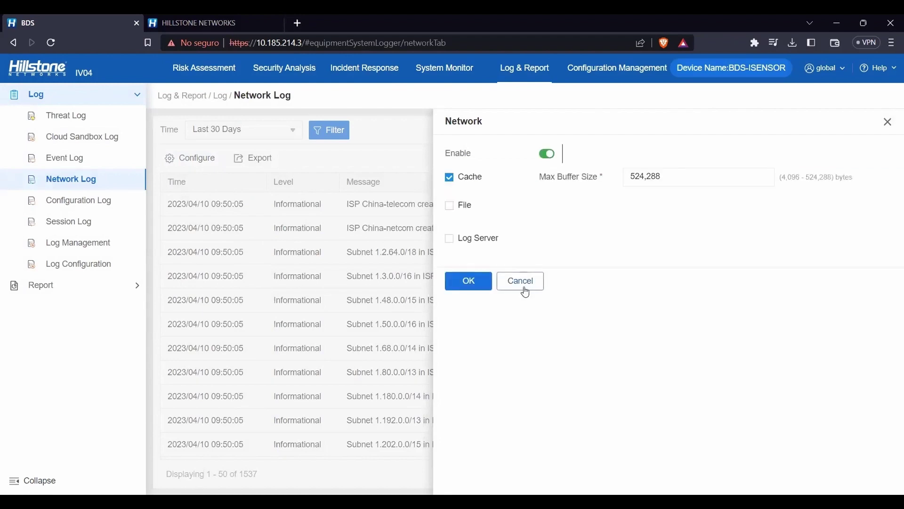
left_click(521, 281)
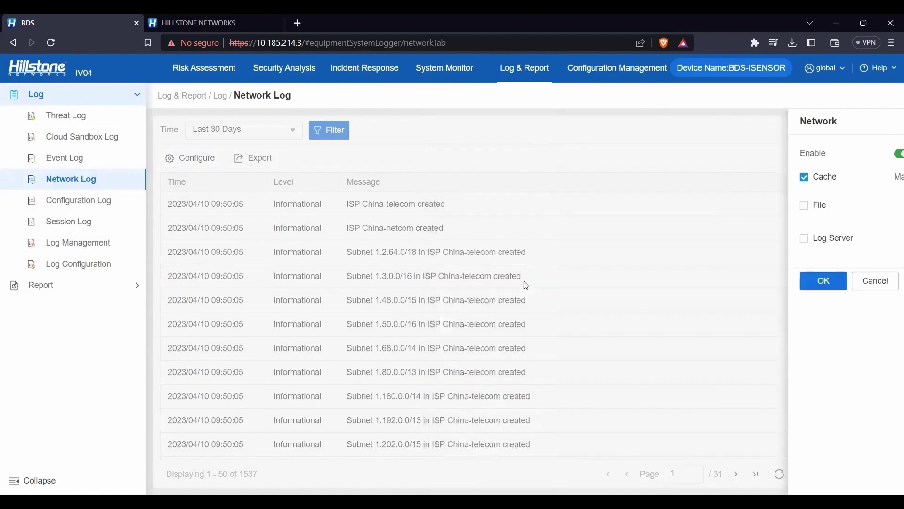
Browse the five predefined report templates, then open and discard a new template form
left_click(57, 285)
left_click(65, 158)
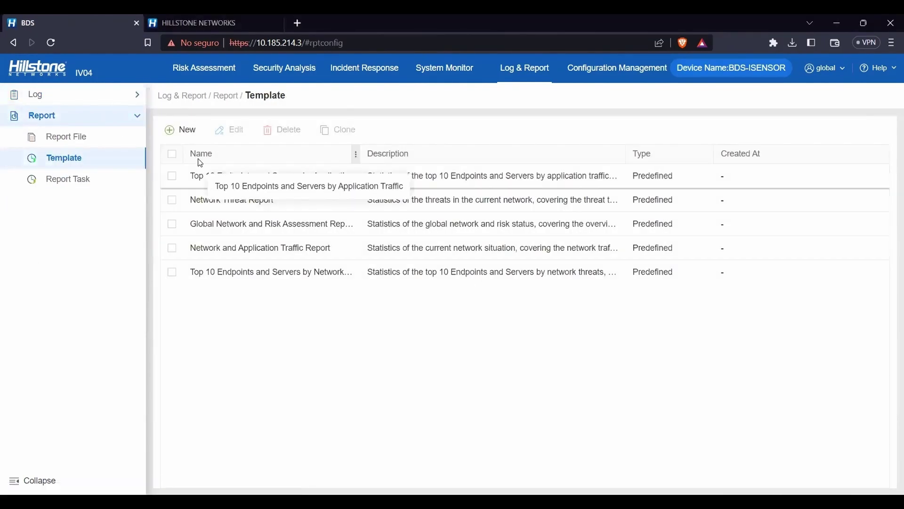
left_click(183, 136)
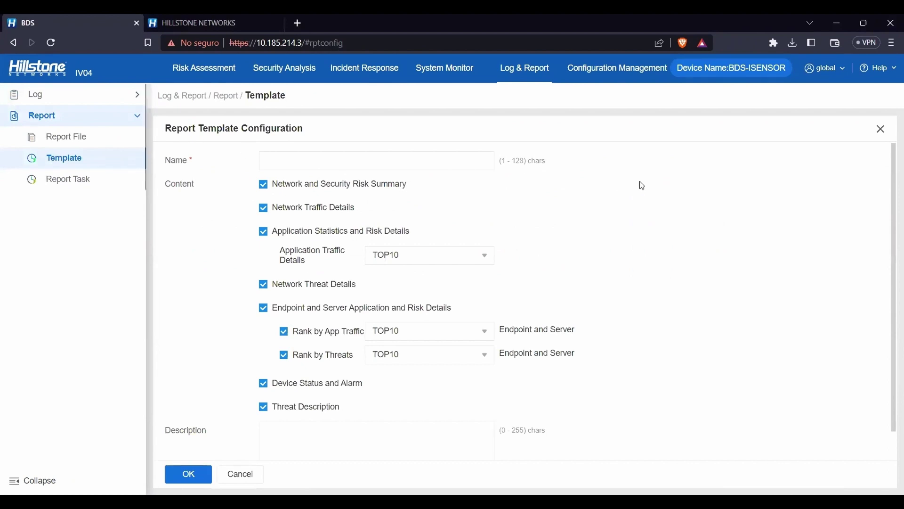
left_click(881, 130)
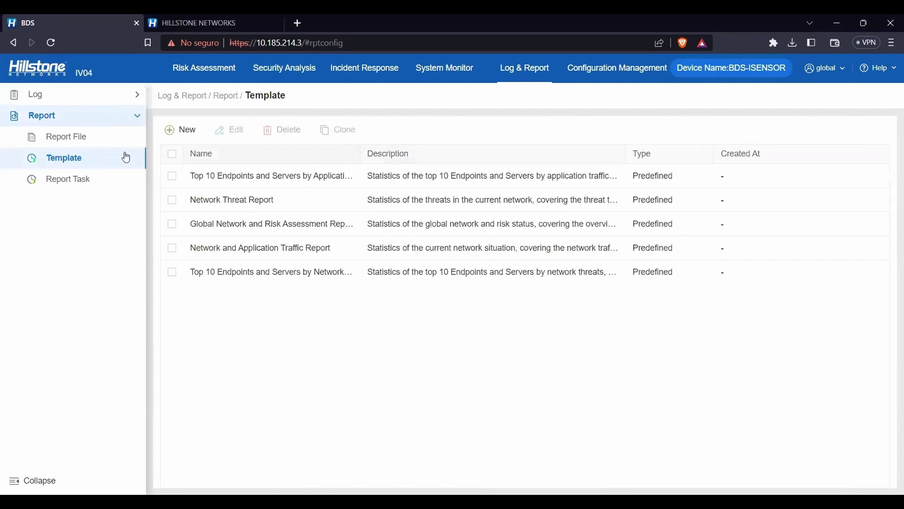
Start report task Test1 using the Network Threat Report template, generated now from 2023-04-01
left_click(88, 180)
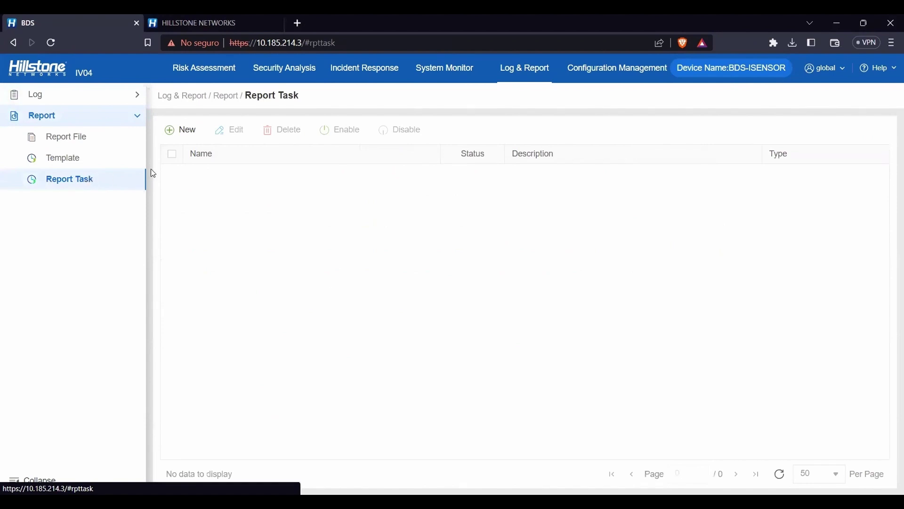
left_click(170, 131)
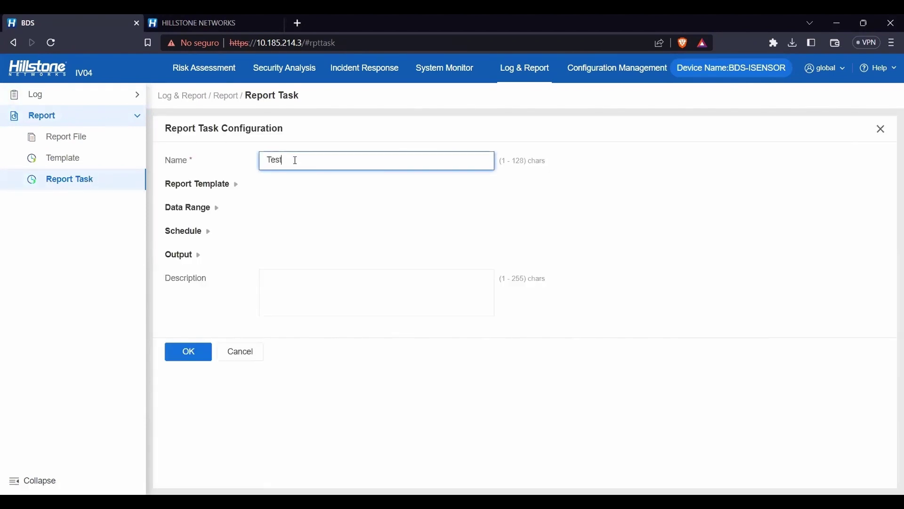
type("1")
left_click(228, 185)
left_click(176, 238)
left_click(212, 284)
scroll(416, 321, "down", 2)
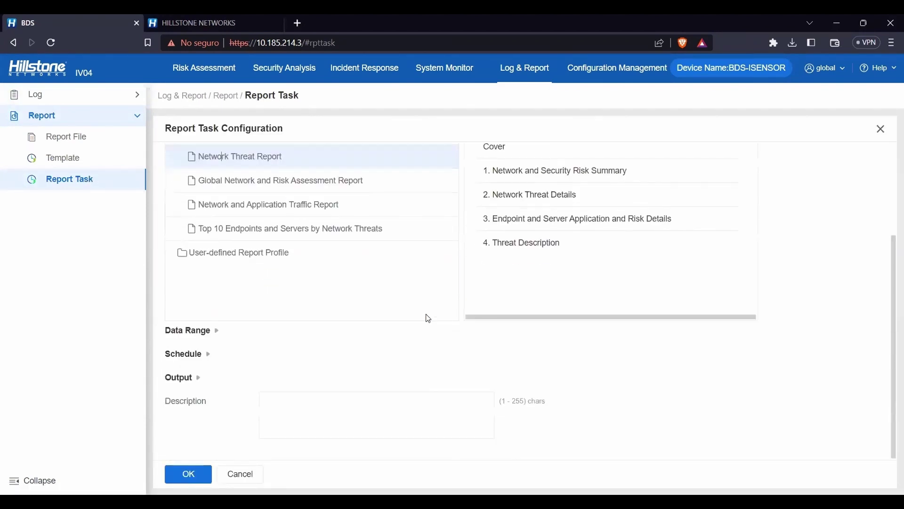
left_click(207, 353)
left_click(243, 375)
left_click(485, 401)
left_click(471, 204)
left_click(488, 400)
scroll(487, 401, "down", 1)
Choose PDF and HTML output, save Test1, and open its generated PDF report
left_click(200, 379)
scroll(292, 357, "down", 2)
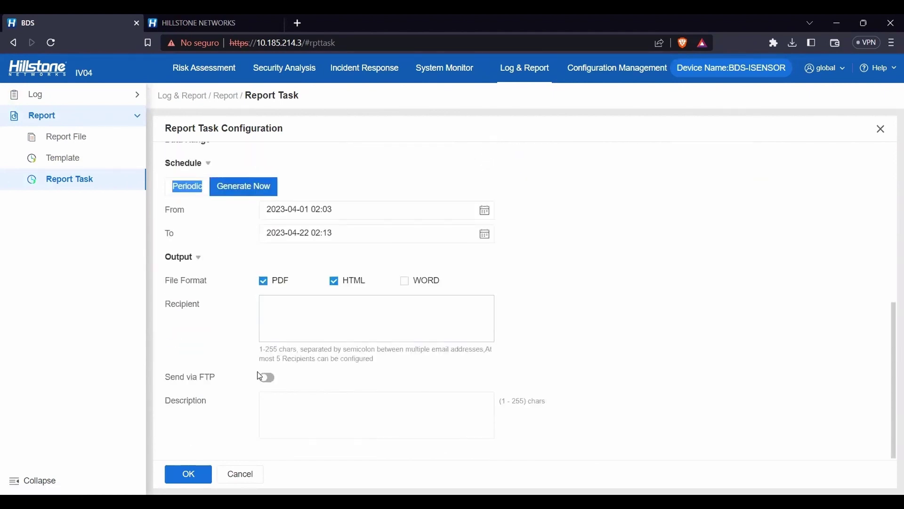
left_click(193, 475)
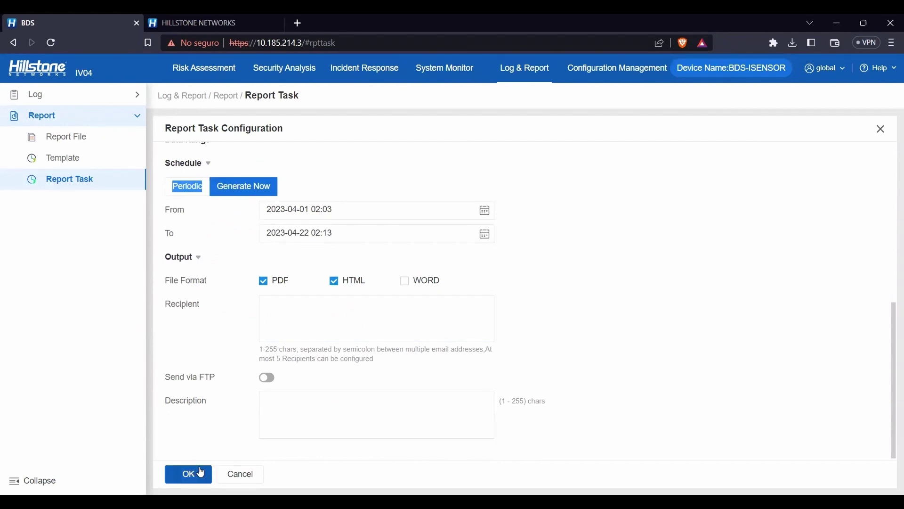
left_click(70, 138)
left_click(812, 204)
scroll(352, 209, "down", 5)
scroll(346, 215, "down", 5)
scroll(346, 215, "down", 3)
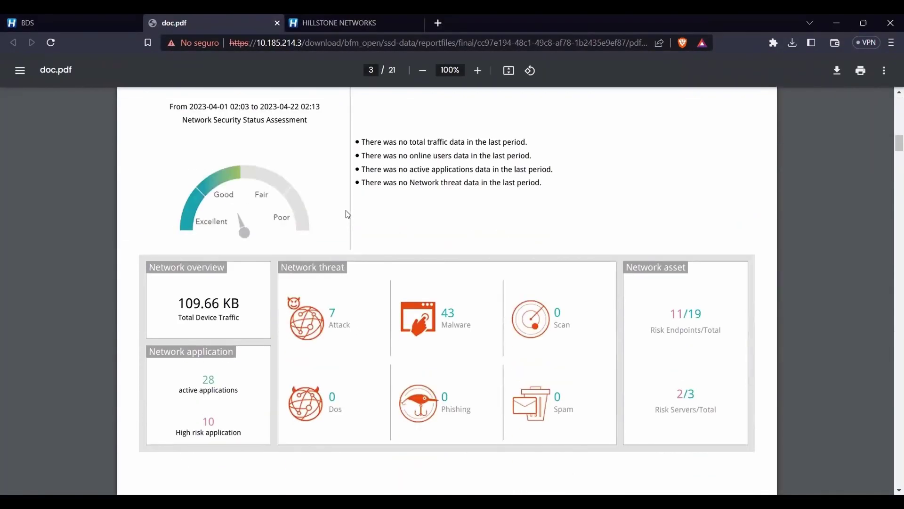
scroll(348, 218, "down", 1)
scroll(348, 221, "down", 3)
scroll(348, 222, "down", 3)
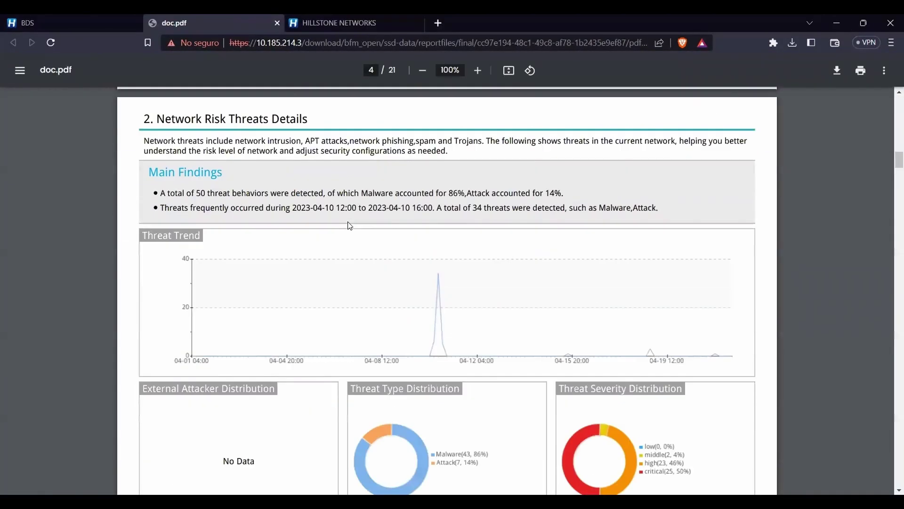
scroll(349, 225, "down", 5)
scroll(348, 225, "down", 3)
scroll(348, 225, "down", 5)
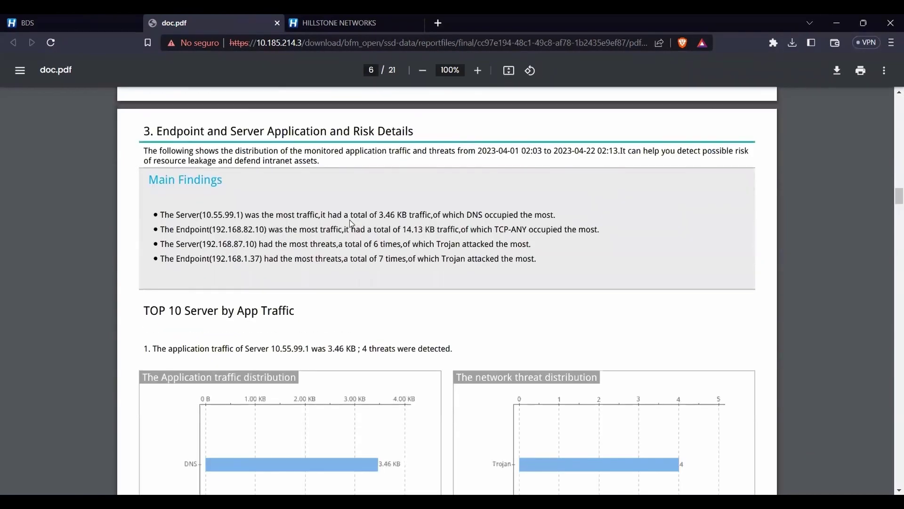
scroll(350, 224, "down", 5)
scroll(349, 225, "down", 2)
scroll(350, 219, "down", 5)
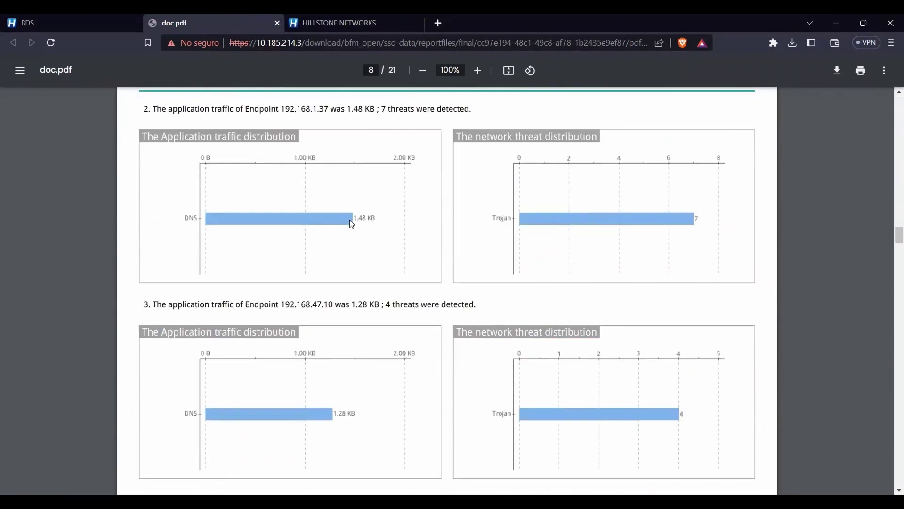
Return to the console, open the Asset List, and briefly check the CloudEdge blacklist tab
left_click(101, 25)
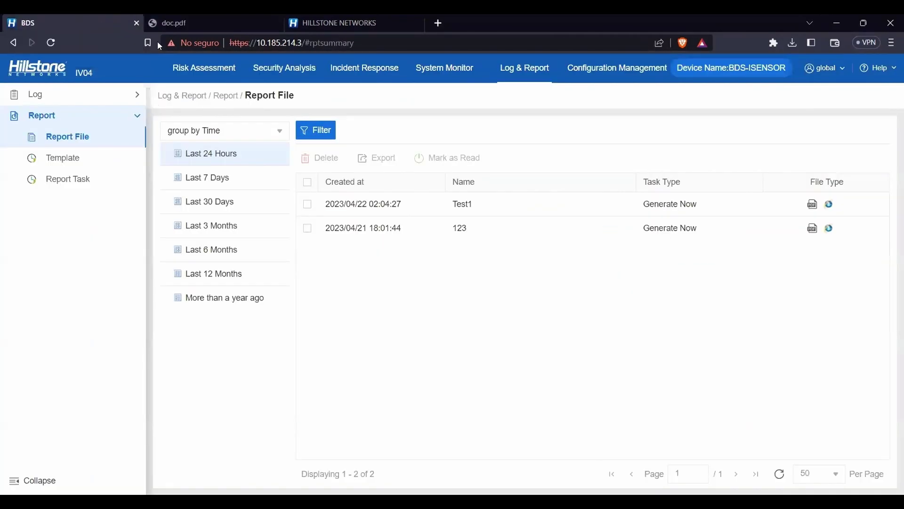
left_click(600, 65)
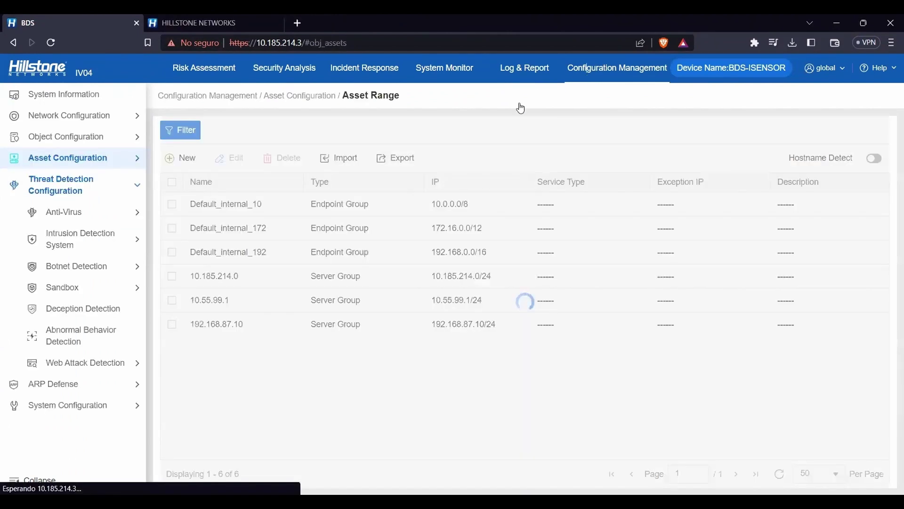
left_click(133, 158)
left_click(78, 248)
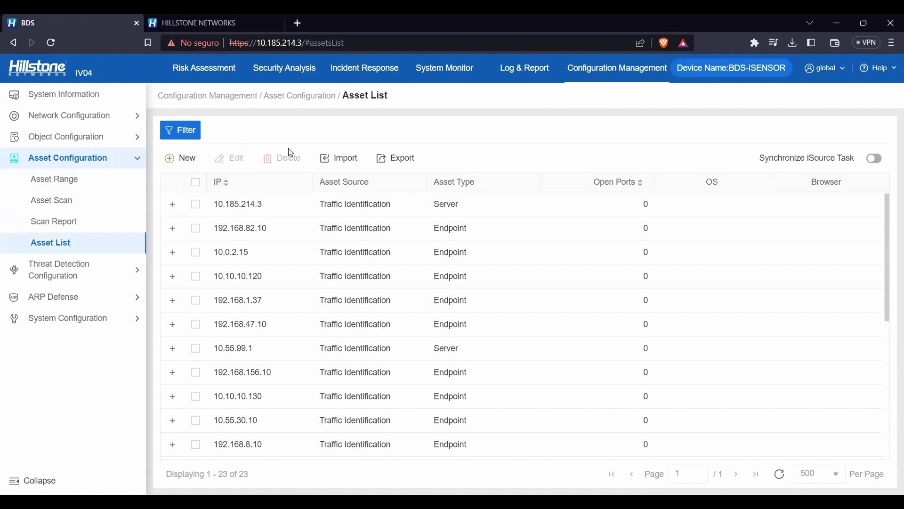
left_click(272, 22)
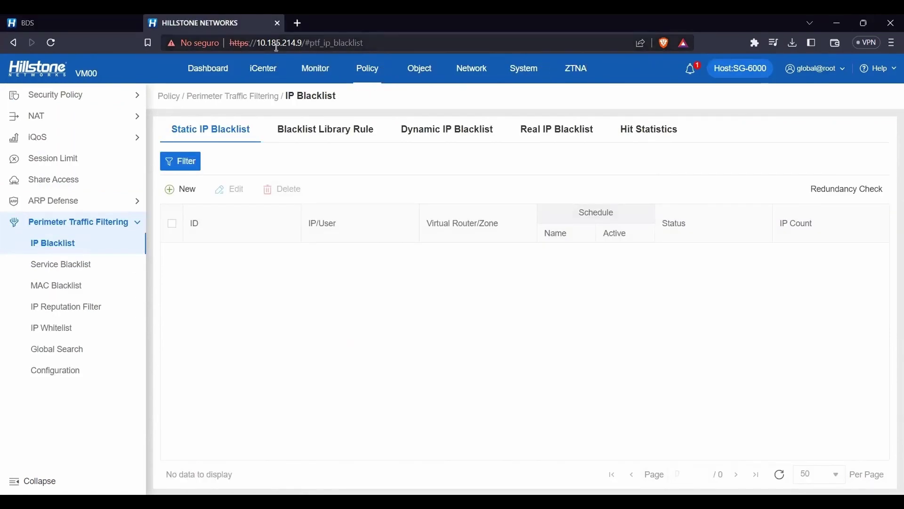
left_click(119, 25)
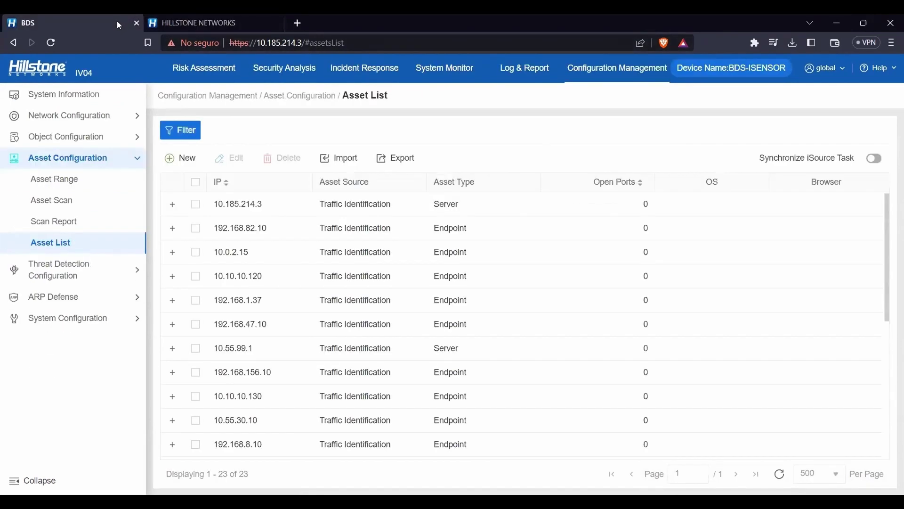
Begin new threat alarm rule testRule1 with threat type Malware
left_click(365, 67)
left_click(63, 94)
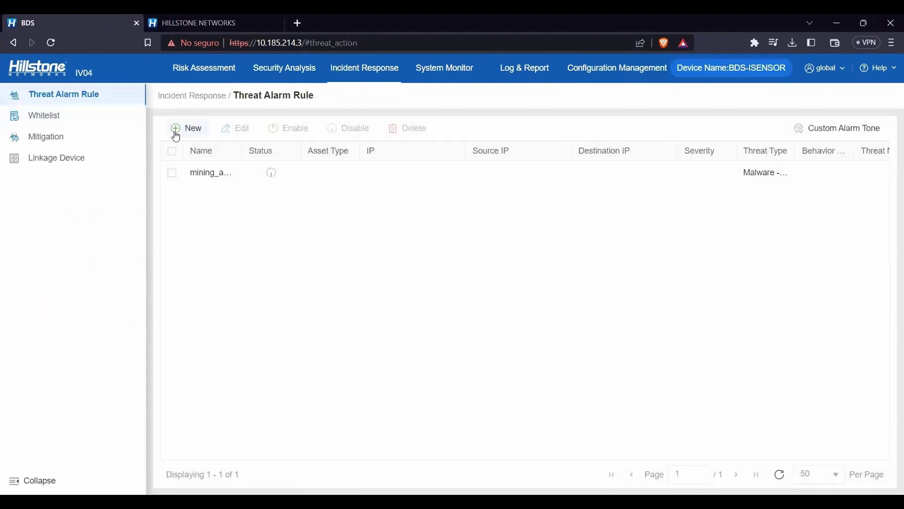
left_click(179, 126)
left_click(291, 152)
type("testRule1")
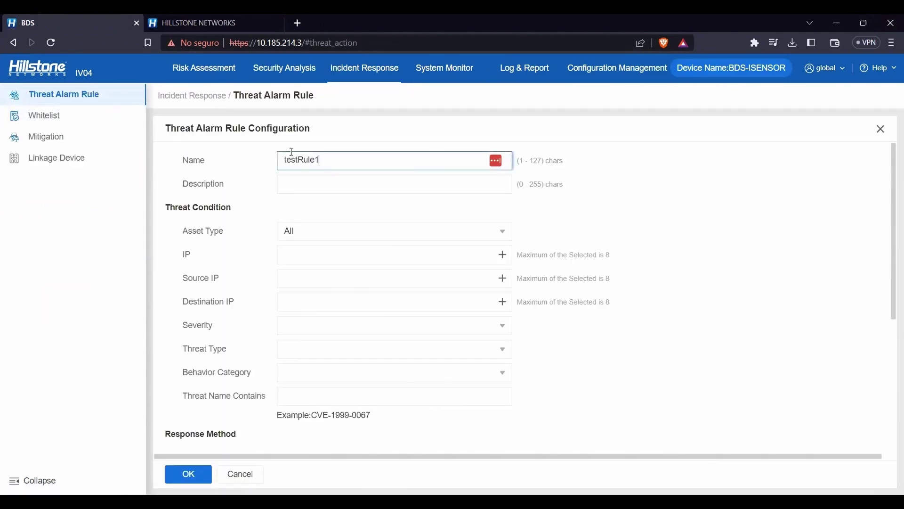
left_click(487, 372)
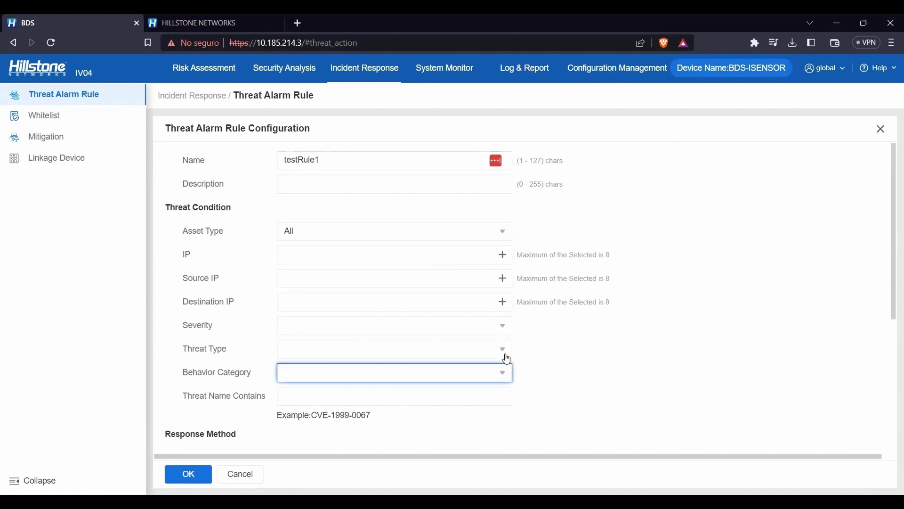
left_click(502, 348)
left_click(344, 328)
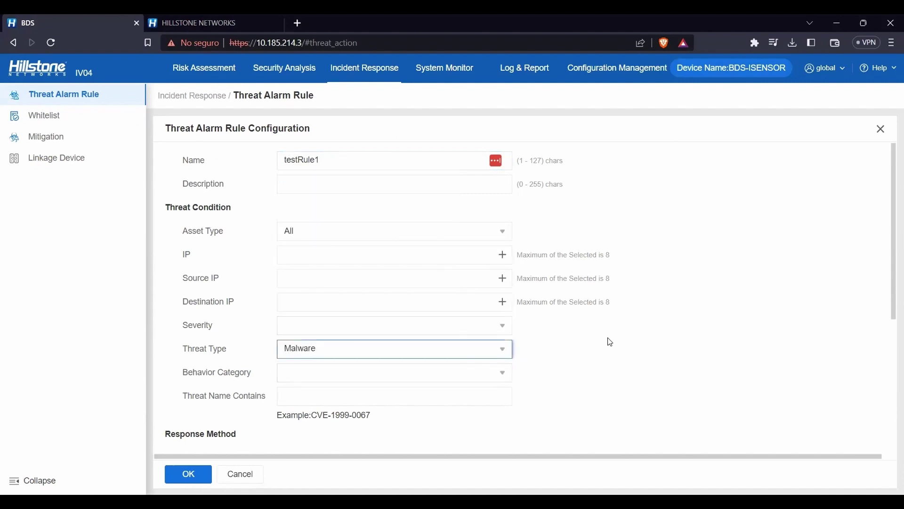
scroll(467, 330, "down", 2)
scroll(323, 295, "down", 1)
Add a 5-minute source IP block on CloudEdge1, save the rule, and replay the captures
left_click(285, 282)
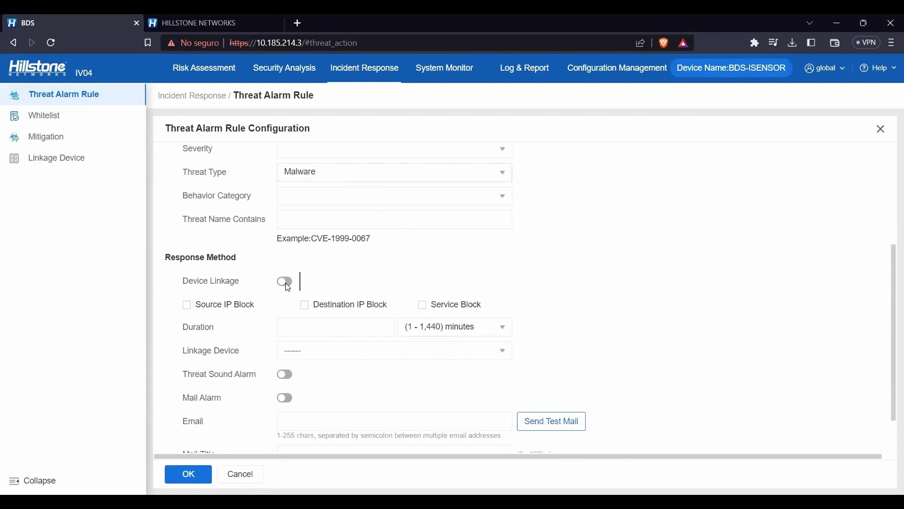
left_click(188, 305)
left_click(286, 325)
left_click(479, 353)
left_click(288, 369)
left_click(376, 394)
scroll(342, 368, "down", 1)
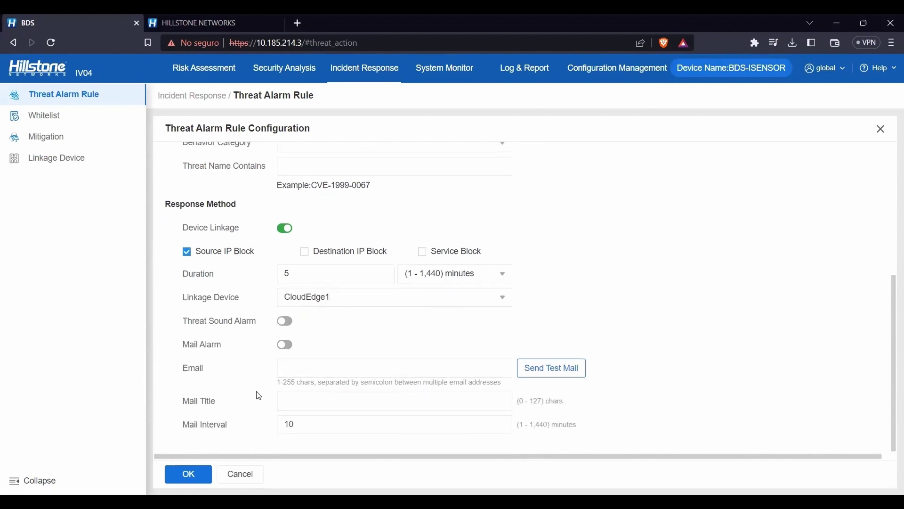
left_click(185, 474)
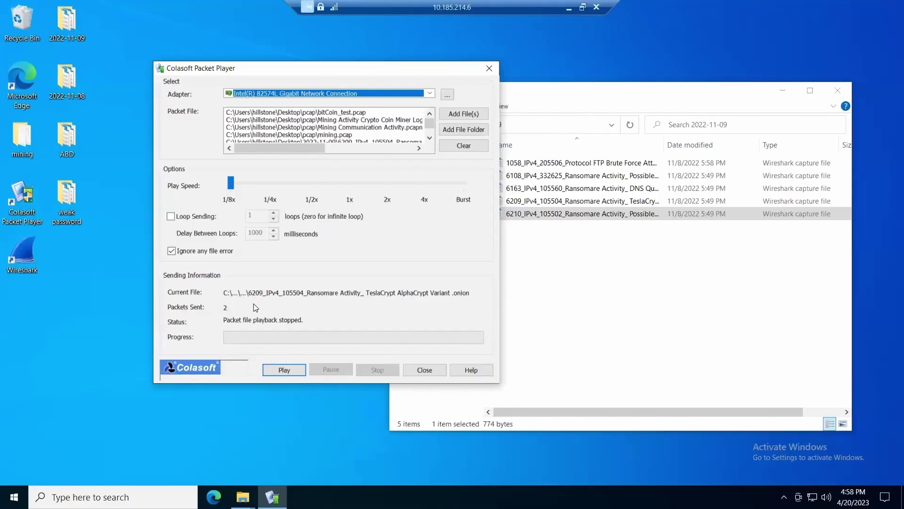
left_click(277, 371)
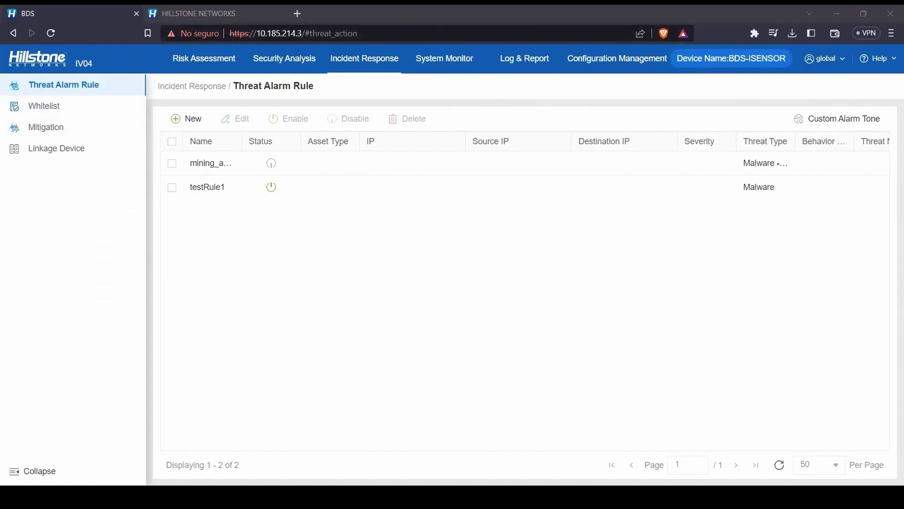
Filter threat events to the last 5 minutes and copy source IP 192.168.1.37
left_click(44, 131)
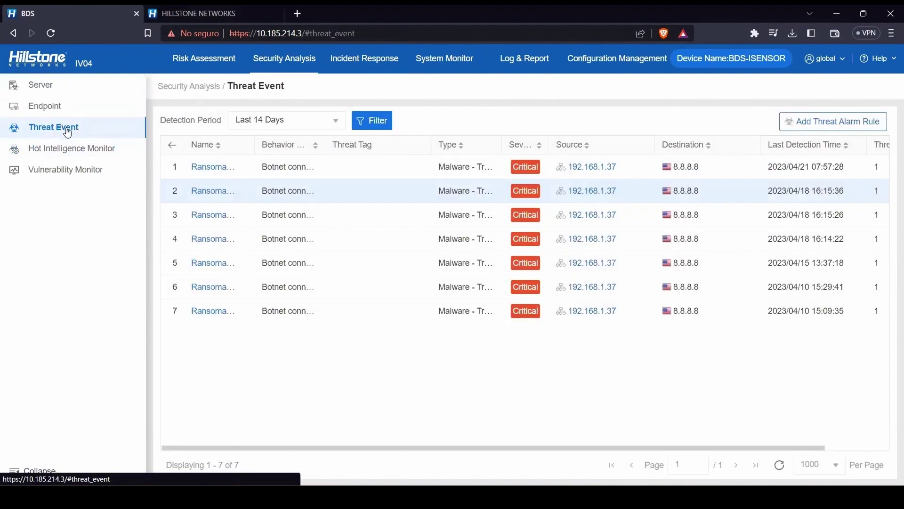
left_click(285, 121)
left_click(272, 138)
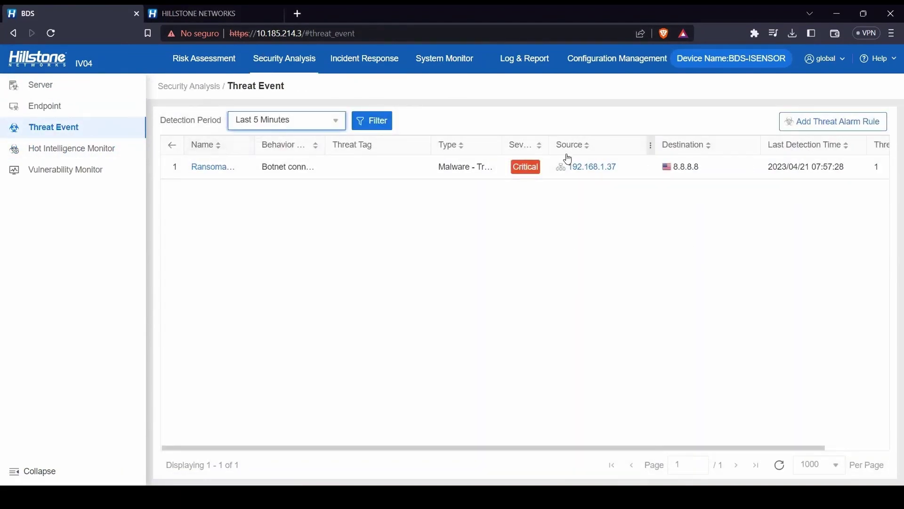
double_click(586, 167)
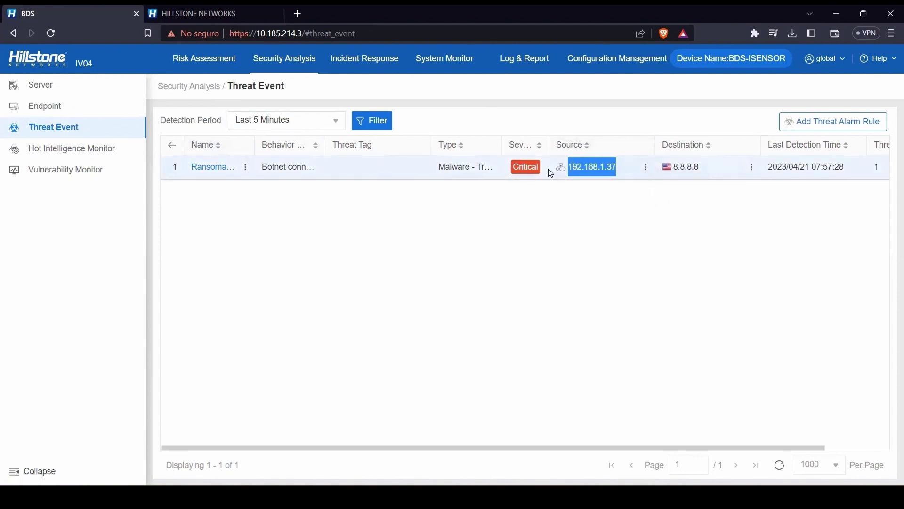
key("alt+Tab")
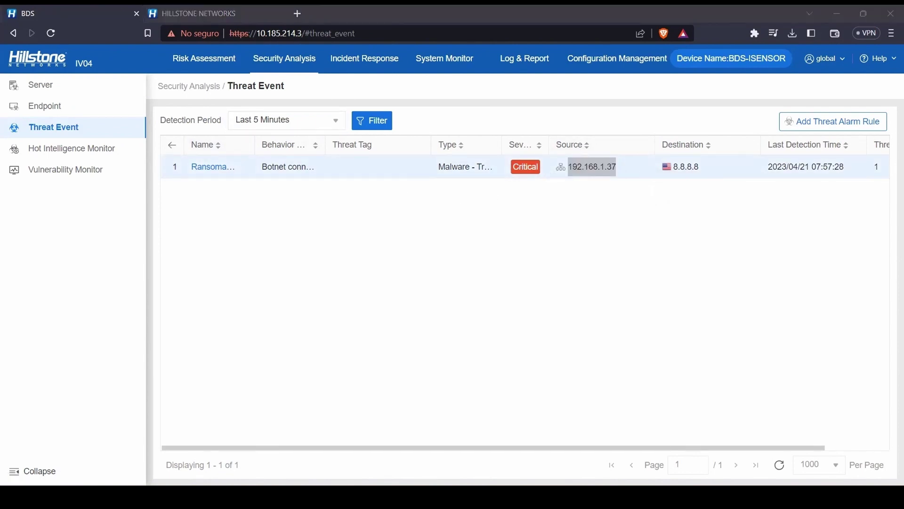
Show mitigations from the last 60 minutes and select the blocked IP 192.168.1.37
left_click(363, 57)
left_click(48, 127)
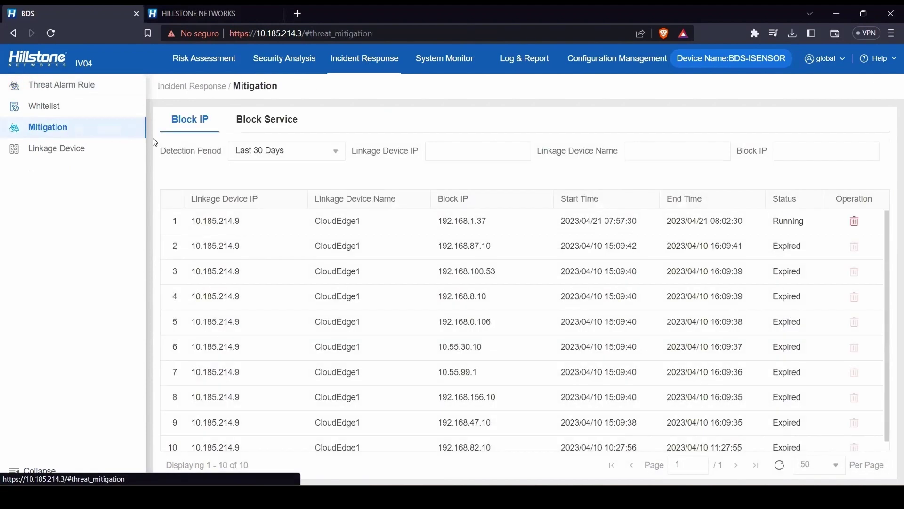
left_click(282, 150)
left_click(272, 172)
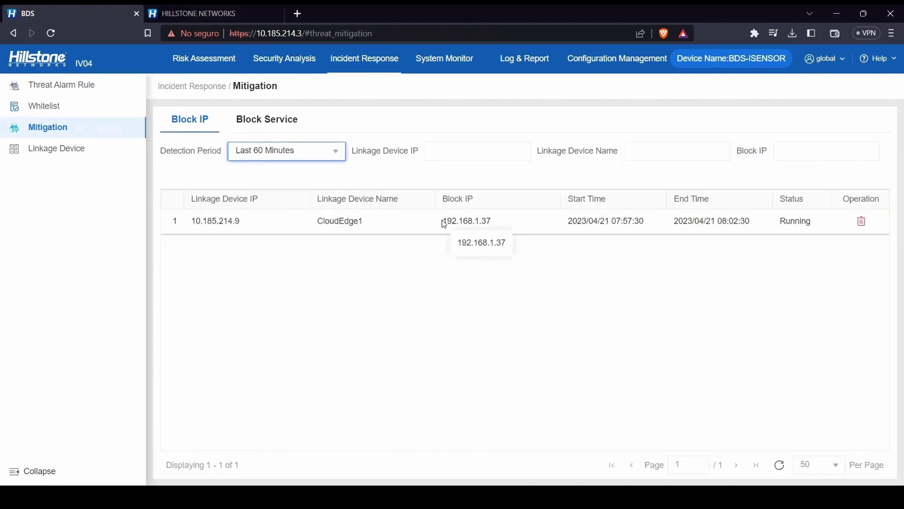
left_click_drag(443, 222, 493, 224)
Open the CloudEdge Dynamic IP Blacklist and select the 192.168.1.37 entry
left_click(218, 15)
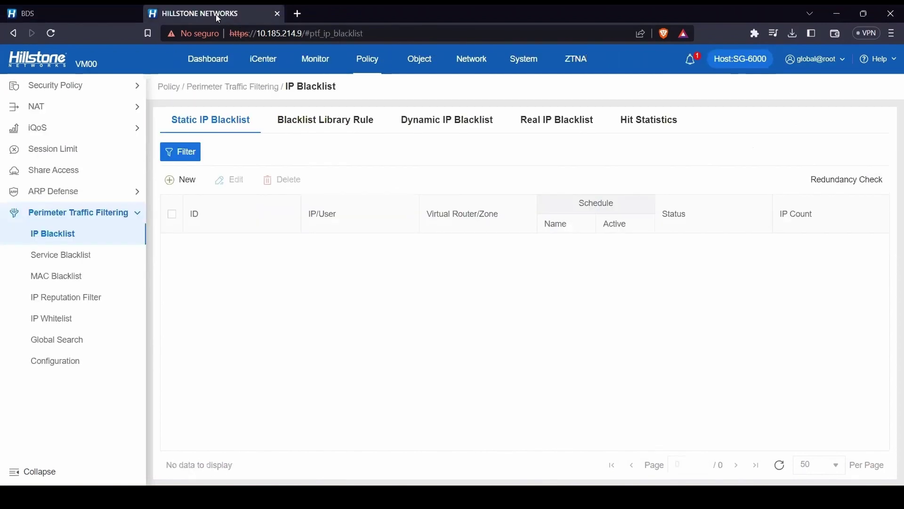
left_click(424, 120)
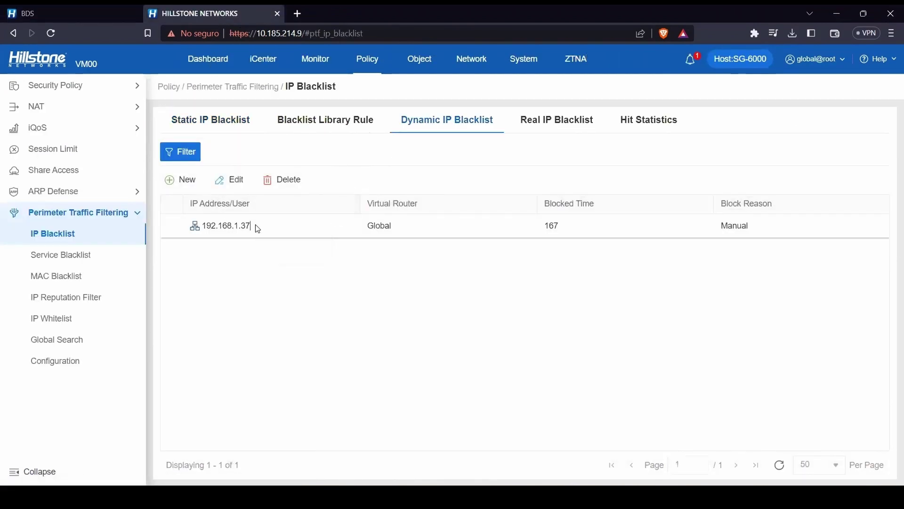
left_click_drag(251, 226, 191, 226)
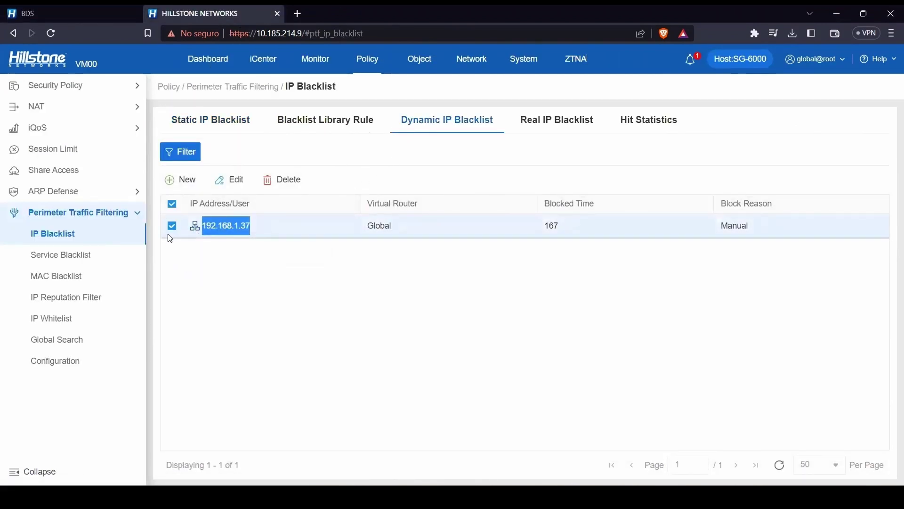